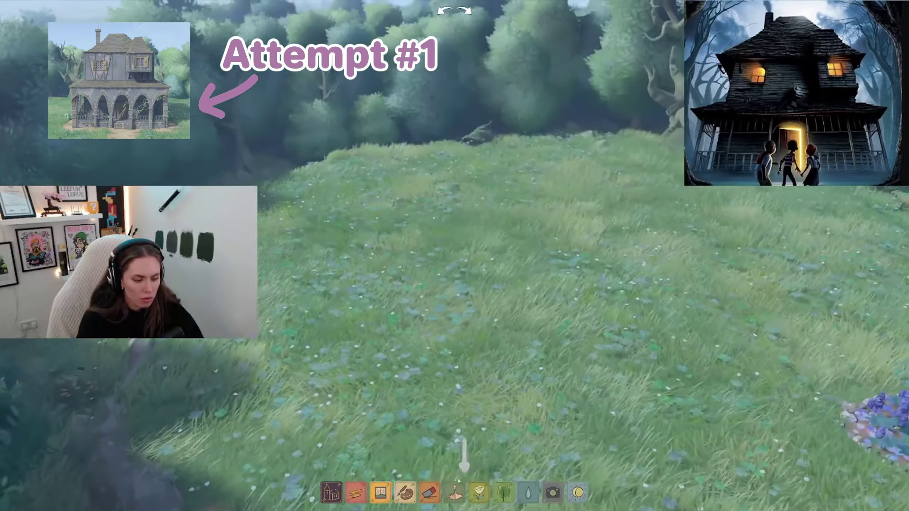
Tilt the view toward the tree line and place a white house with a shingled hip roof on the meadow
drag(464, 455, 533, 292)
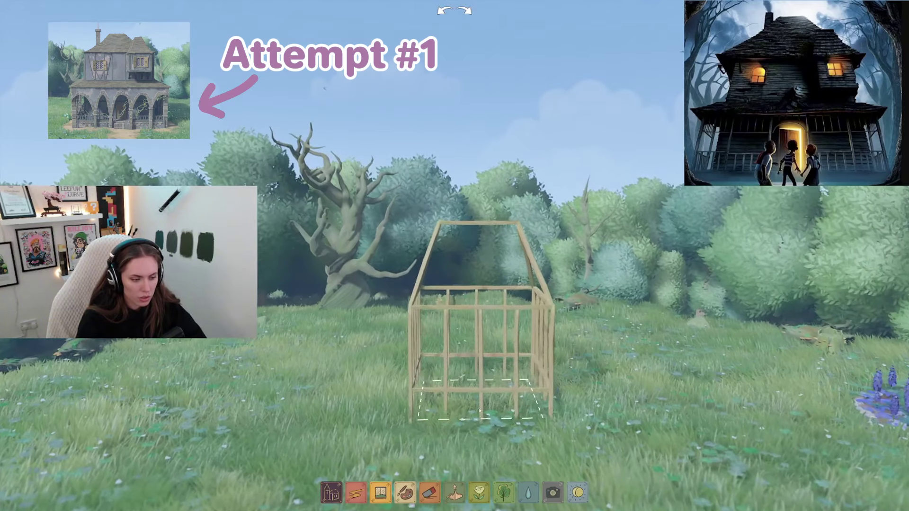
click(480, 415)
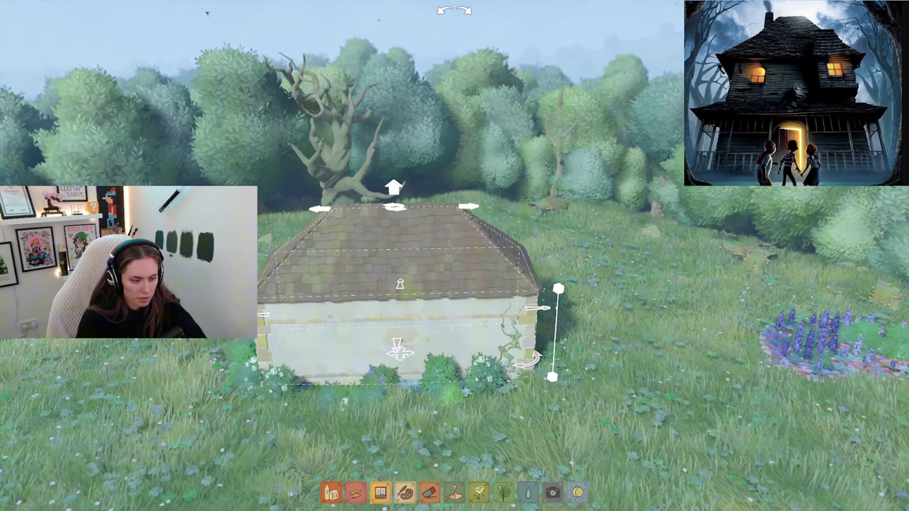
Move the house farther back and right and narrow it from its left side
scroll(399, 353, up, 2)
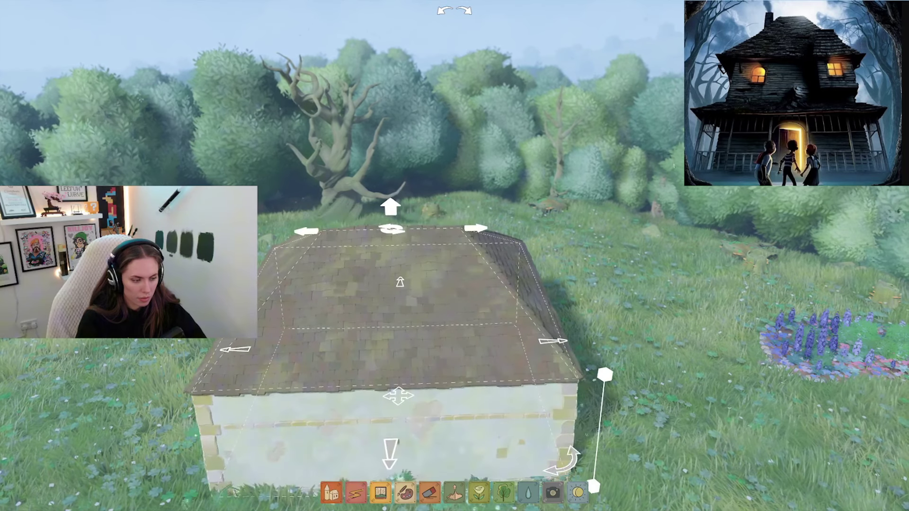
mouse_move(407, 395)
mouse_down()
mouse_move(465, 365)
mouse_move(471, 334)
mouse_up()
drag(336, 297, 359, 297)
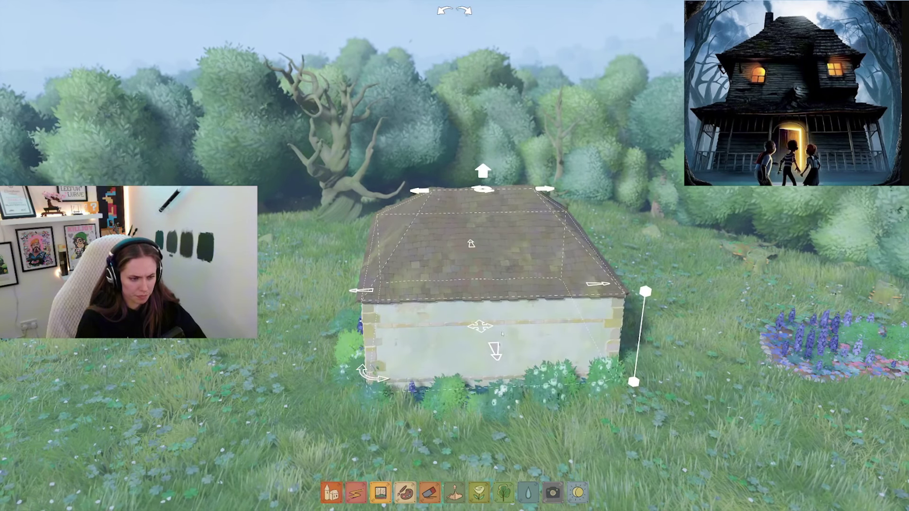
Flatten the roof into a battlemented top and lower the walls into a low walled floor
key(d)
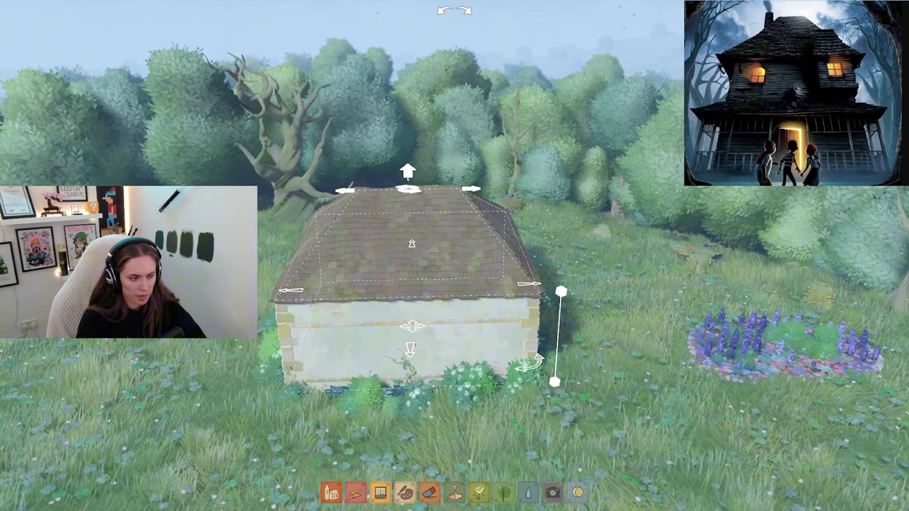
drag(408, 178, 414, 318)
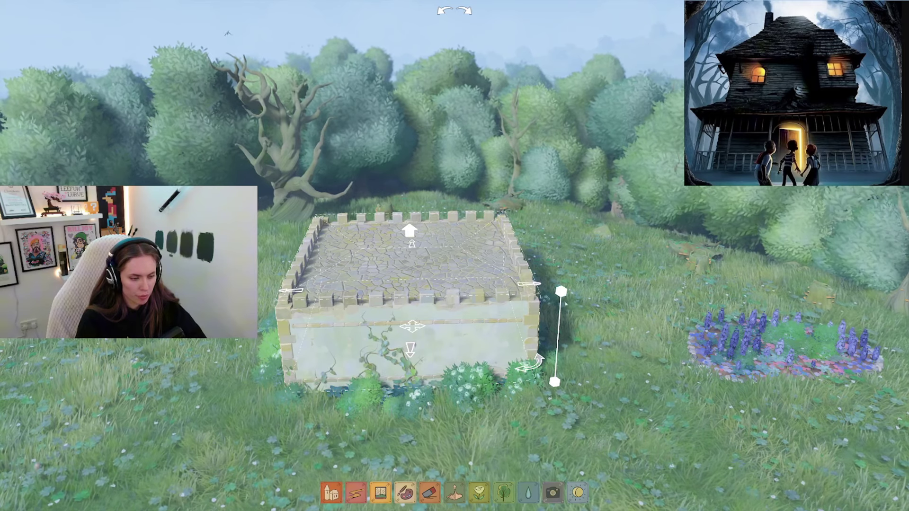
drag(562, 299, 560, 375)
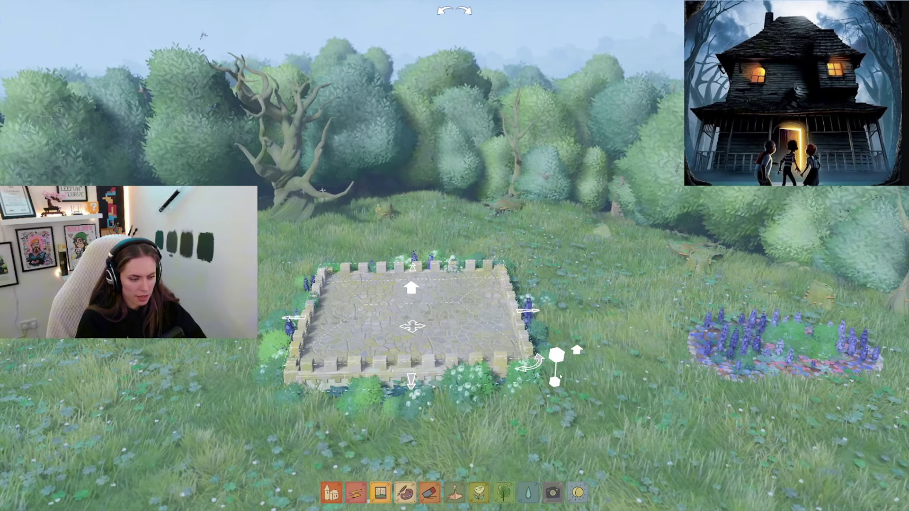
scroll(510, 395, up, 5)
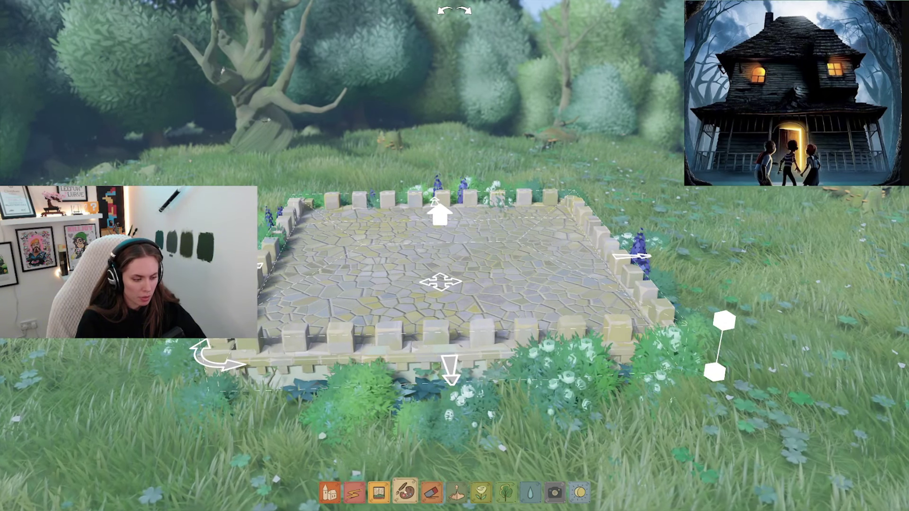
Swap the battlements for a wooden railing and paint the railing and paving dark grey
click(405, 492)
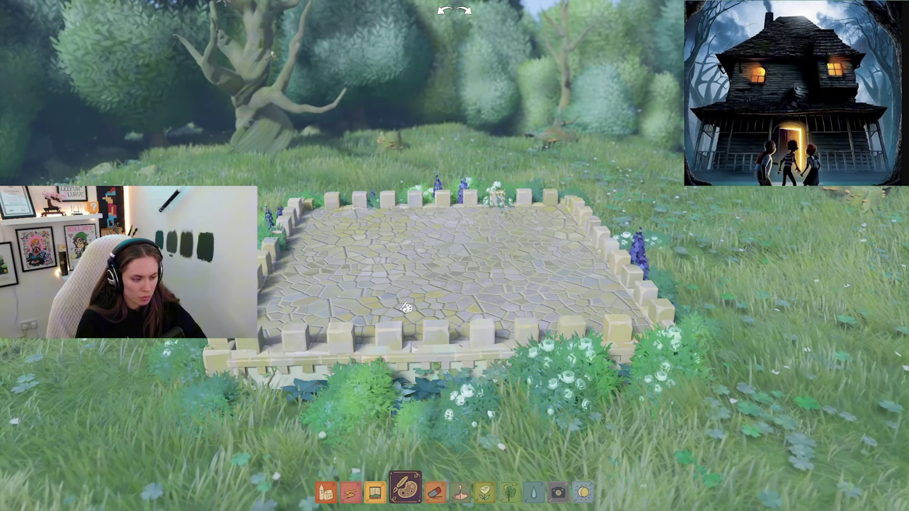
click(383, 365)
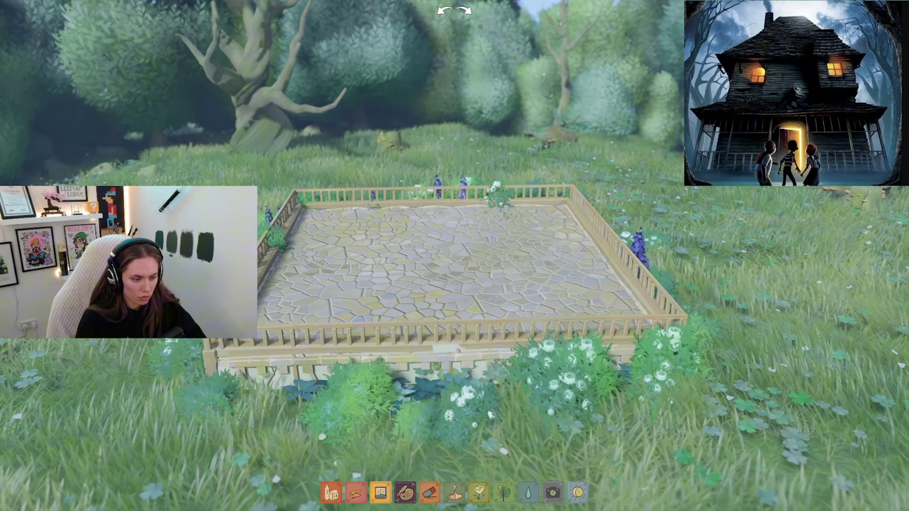
click(430, 365)
click(432, 415)
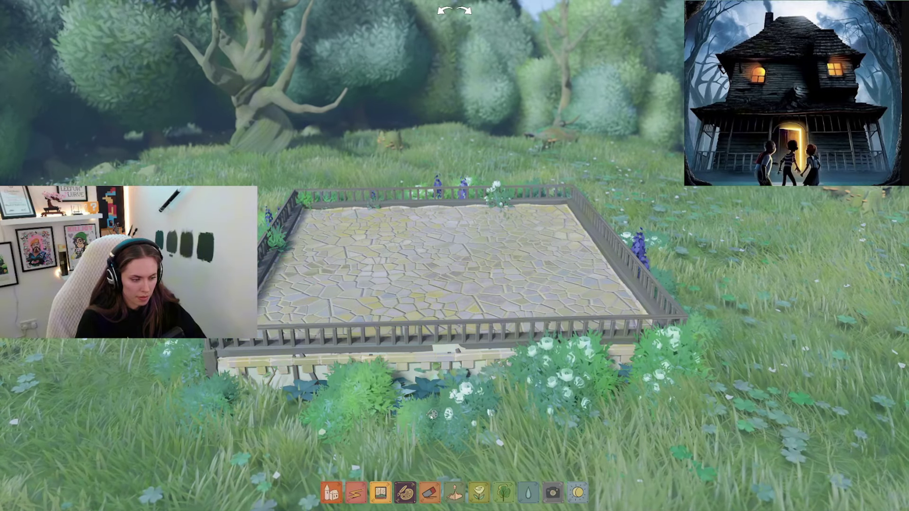
click(432, 415)
click(430, 406)
scroll(421, 366, down, 5)
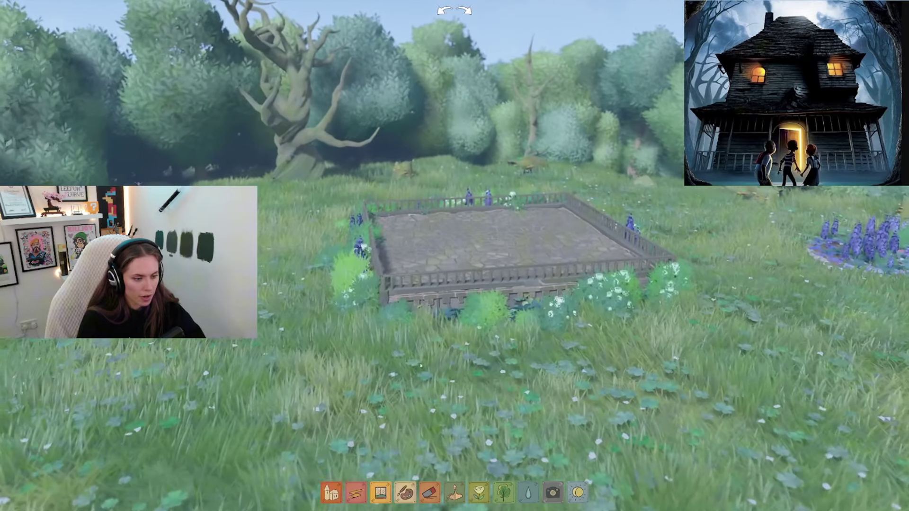
scroll(420, 366, down, 5)
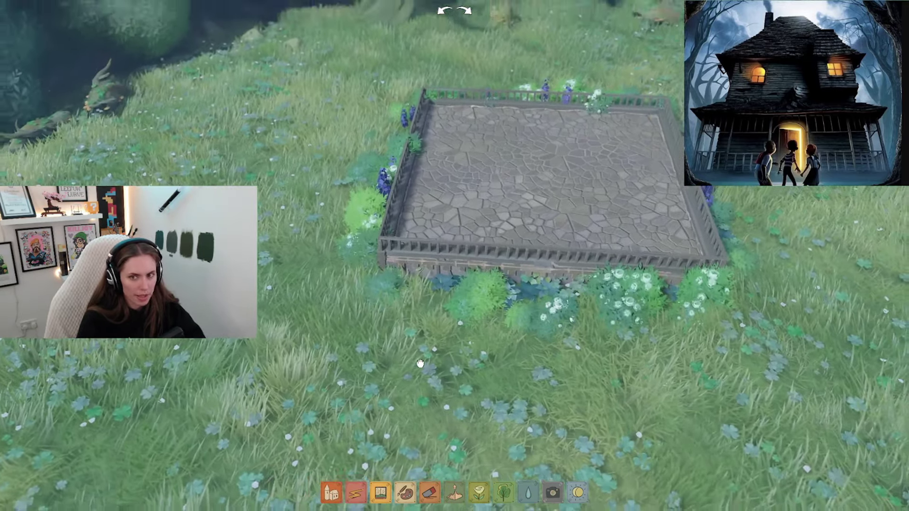
click(331, 492)
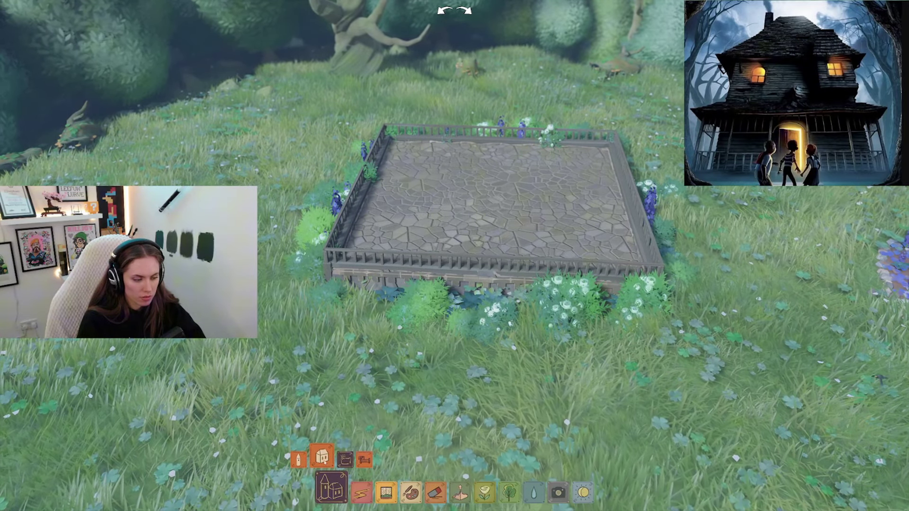
Place a plain house on the platform's corner, raise it onto posts and shrink its walls to a band
click(322, 457)
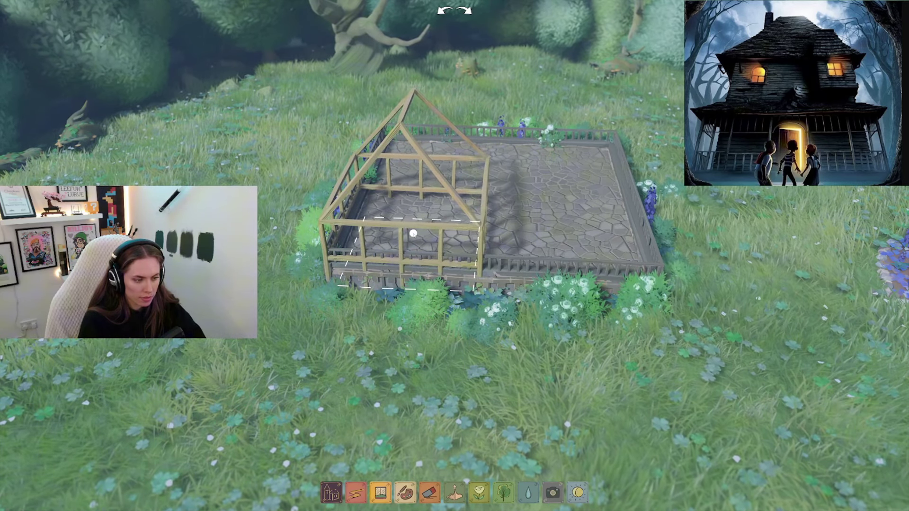
click(413, 233)
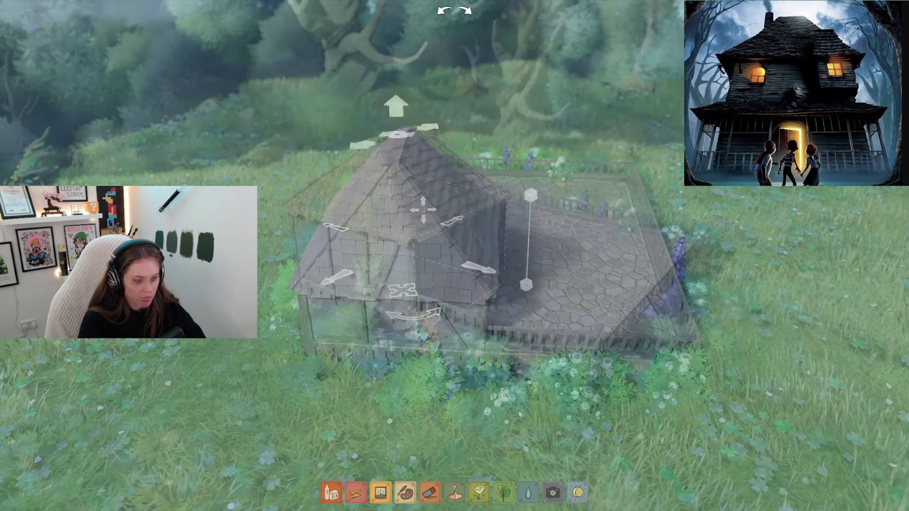
drag(551, 260, 557, 193)
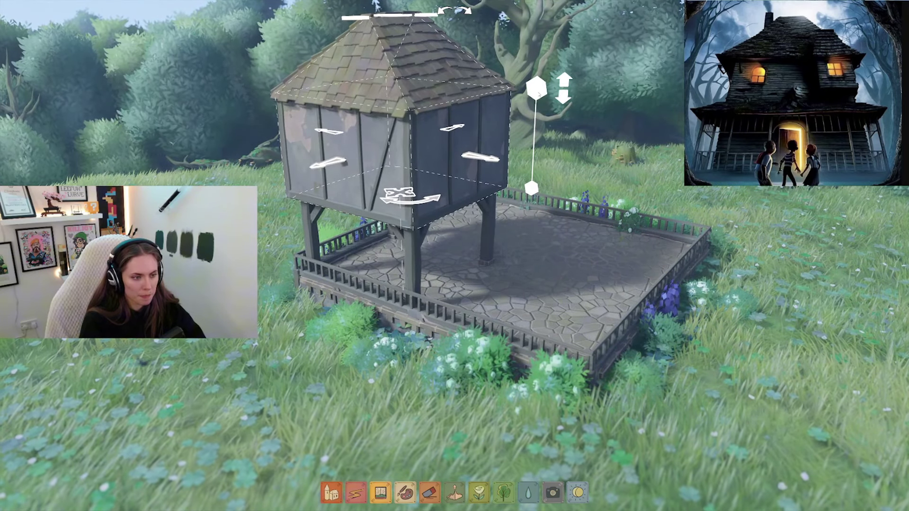
drag(562, 88, 559, 146)
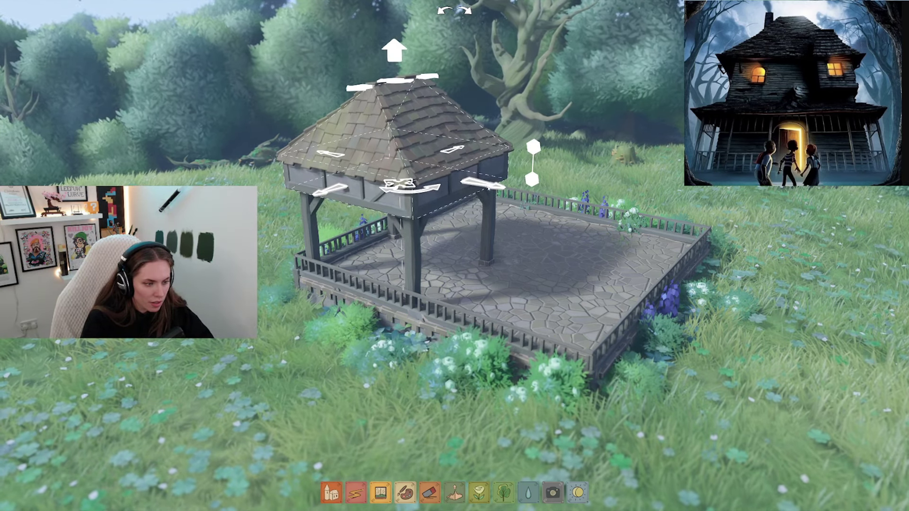
Widen the raised house to the right, left and front until it covers the platform
mouse_move(490, 185)
mouse_down()
mouse_move(591, 216)
mouse_move(672, 254)
mouse_up()
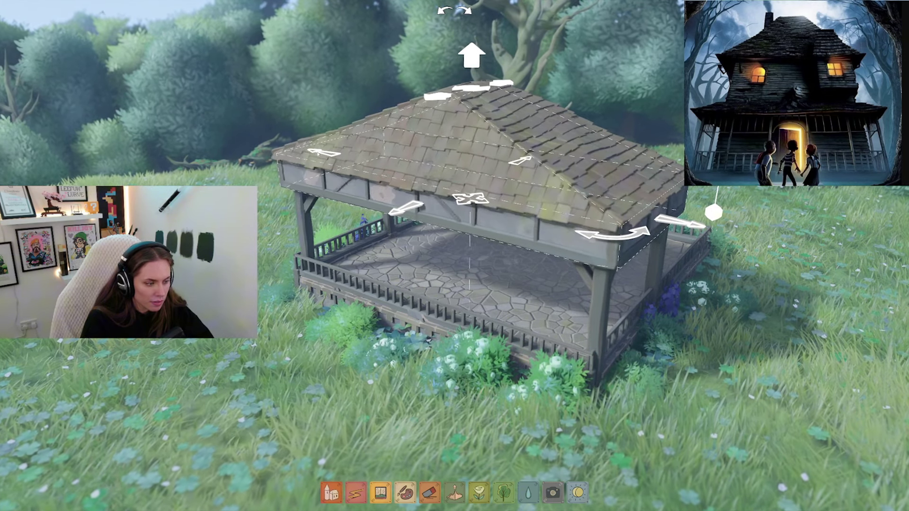
drag(326, 154, 317, 155)
scroll(643, 325, down, 3)
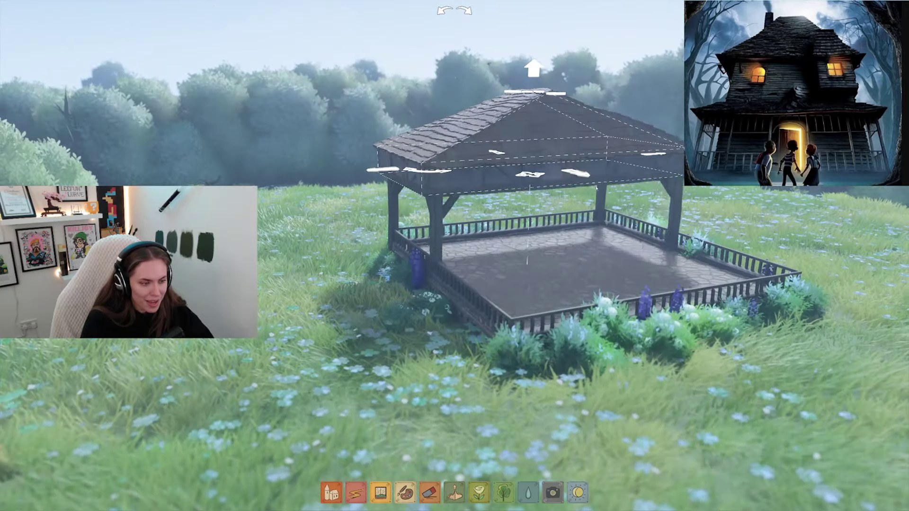
drag(596, 188, 657, 234)
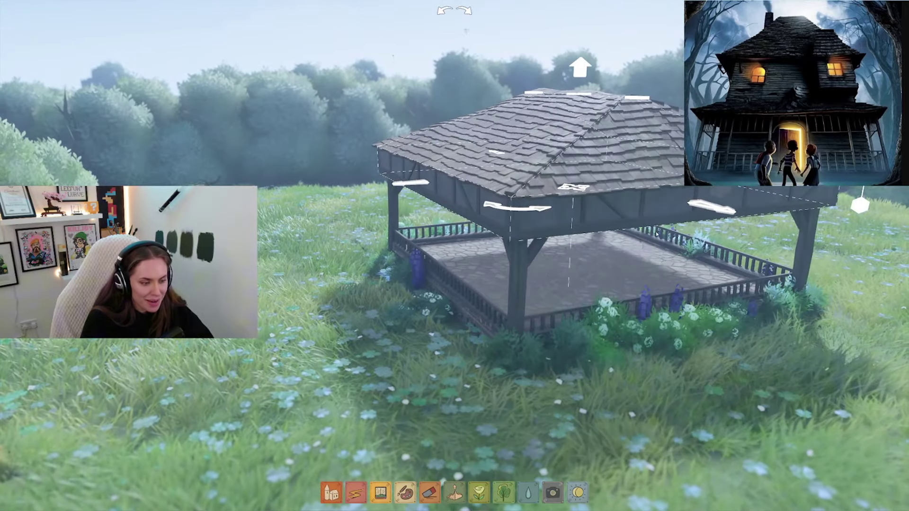
scroll(652, 230, up, 3)
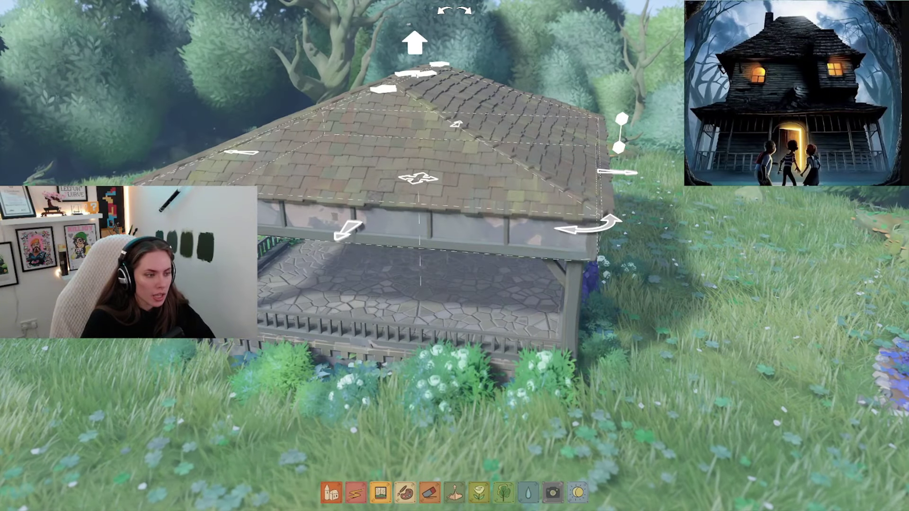
Lengthen the roof ridge along the top and reframe the view on the porch's right side
drag(439, 64, 516, 77)
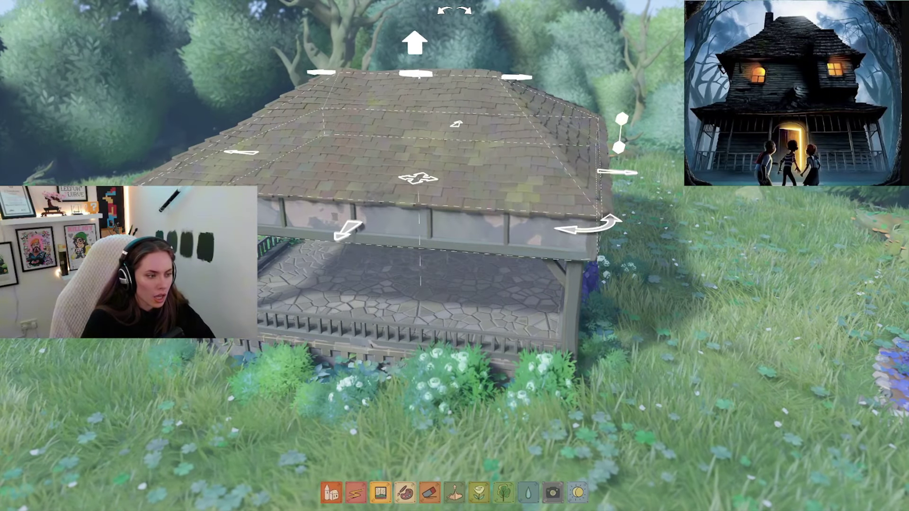
scroll(340, 75, down, 2)
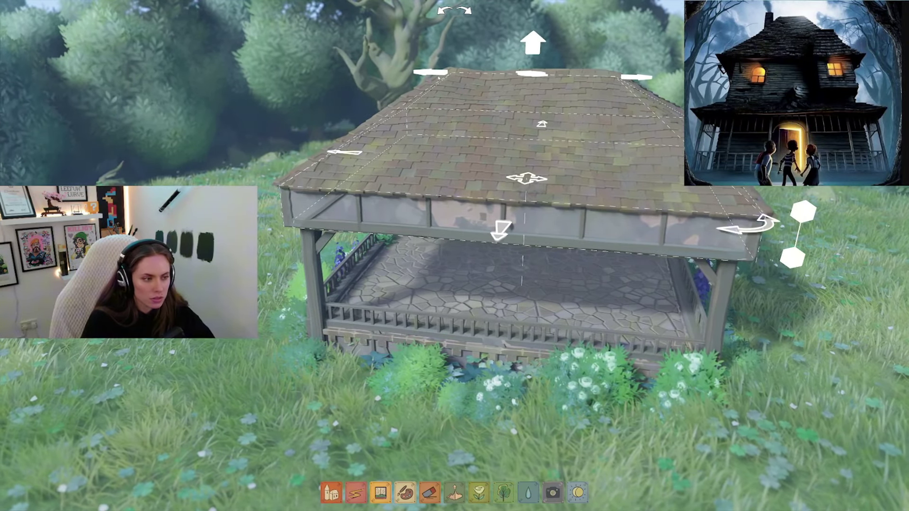
scroll(439, 130, up, 3)
drag(439, 129, 457, 136)
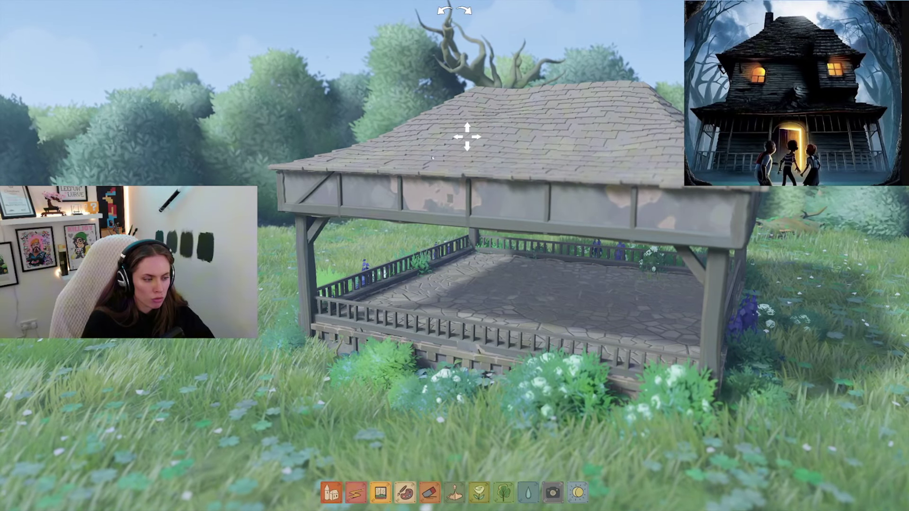
scroll(468, 142, up, 4)
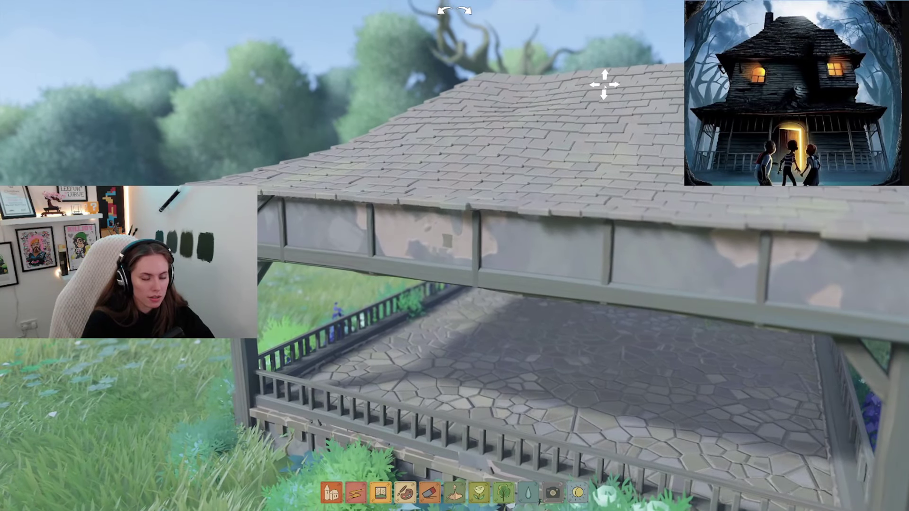
click(604, 84)
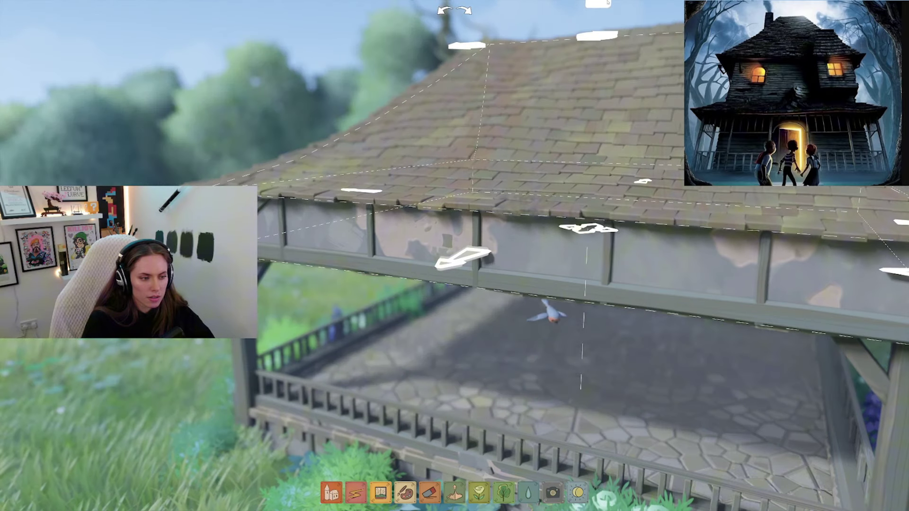
drag(551, 324, 544, 90)
scroll(545, 90, down, 5)
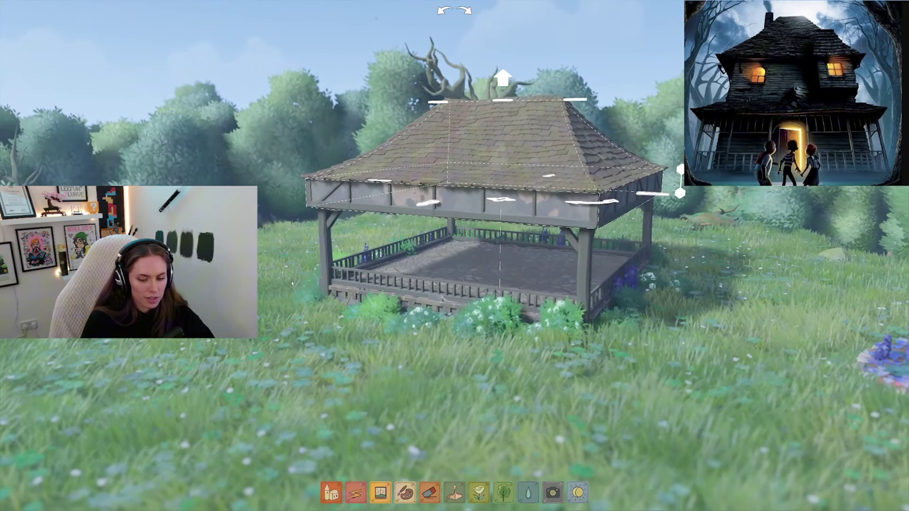
key(d)
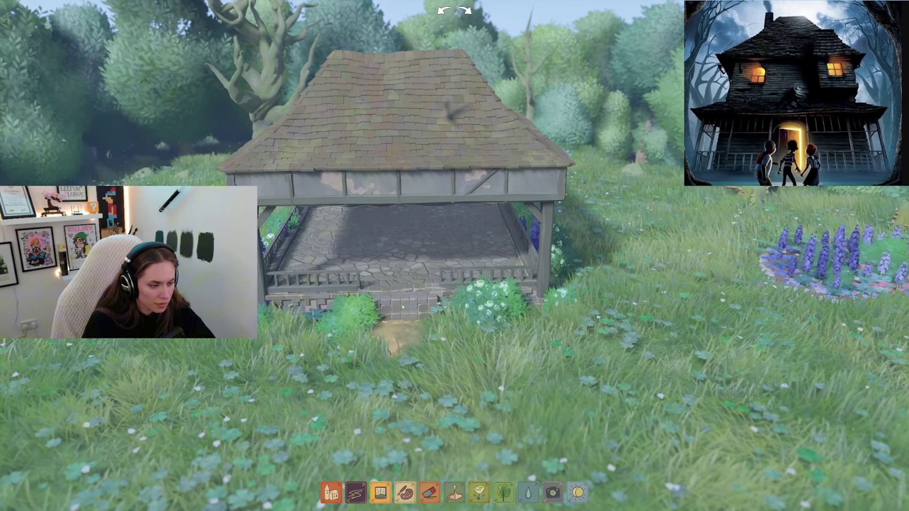
Add a small building by the porch, flatten its pointed roof and lift it onto the big roof
click(332, 492)
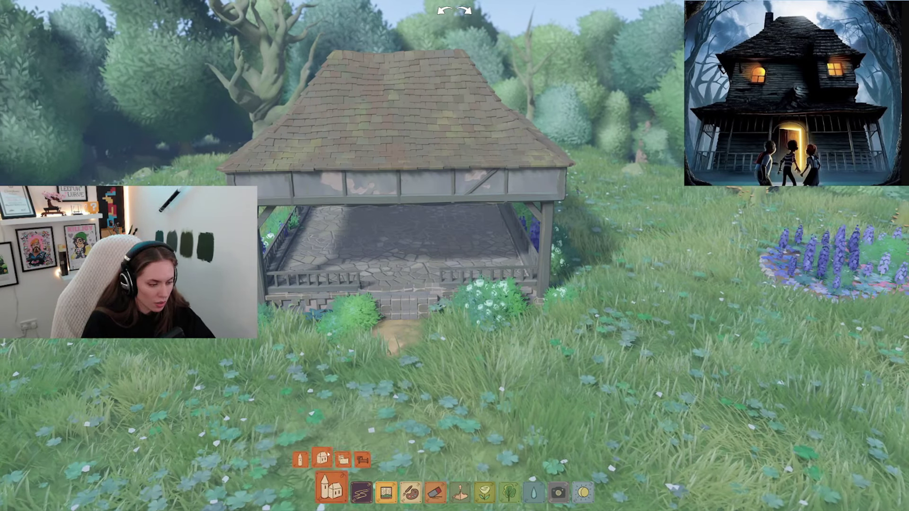
mouse_move(332, 474)
mouse_down()
mouse_move(265, 417)
mouse_move(360, 388)
mouse_move(405, 305)
mouse_move(404, 239)
mouse_move(405, 263)
mouse_up()
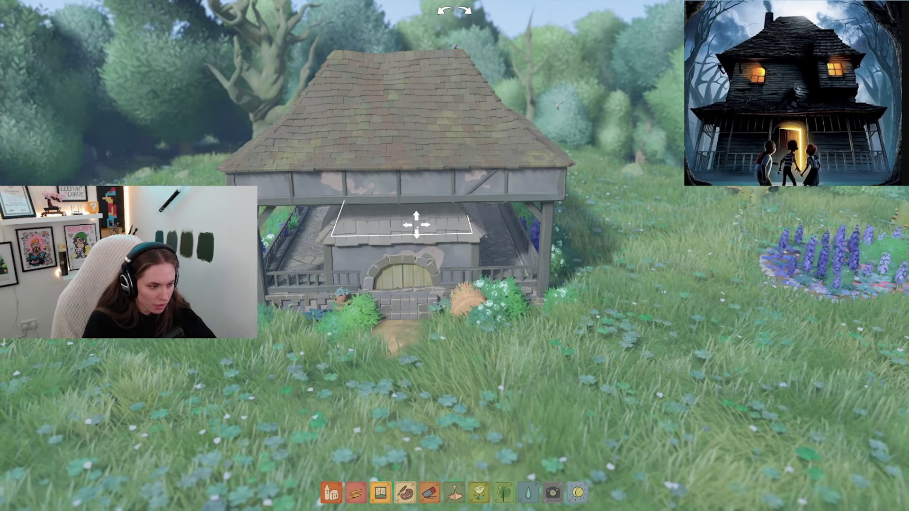
mouse_move(438, 244)
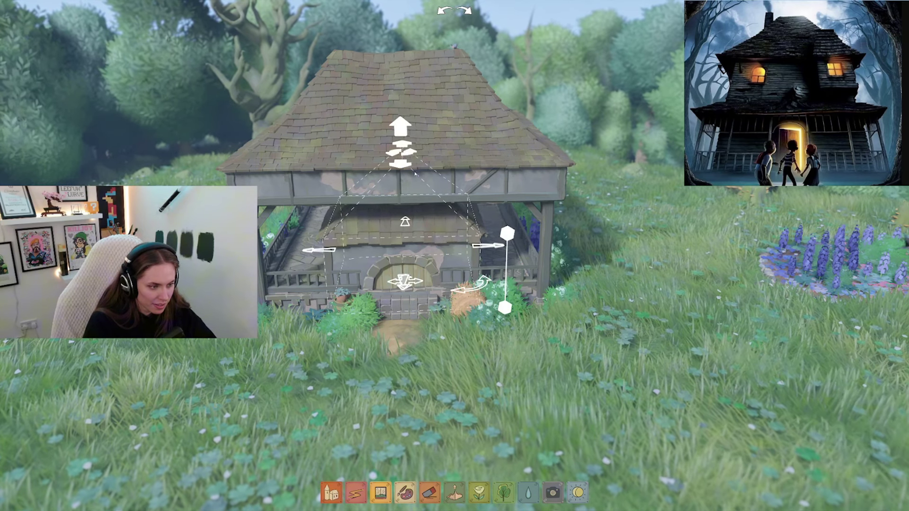
drag(415, 167, 415, 207)
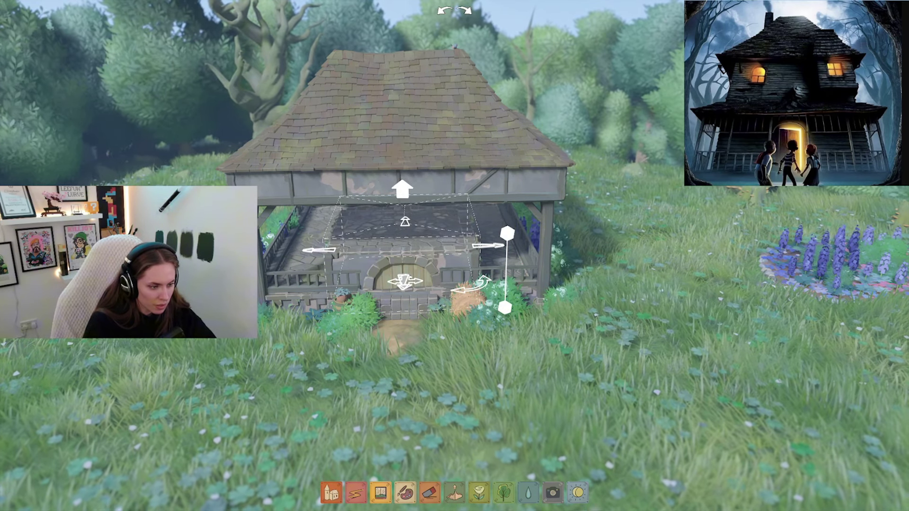
drag(507, 310, 508, 201)
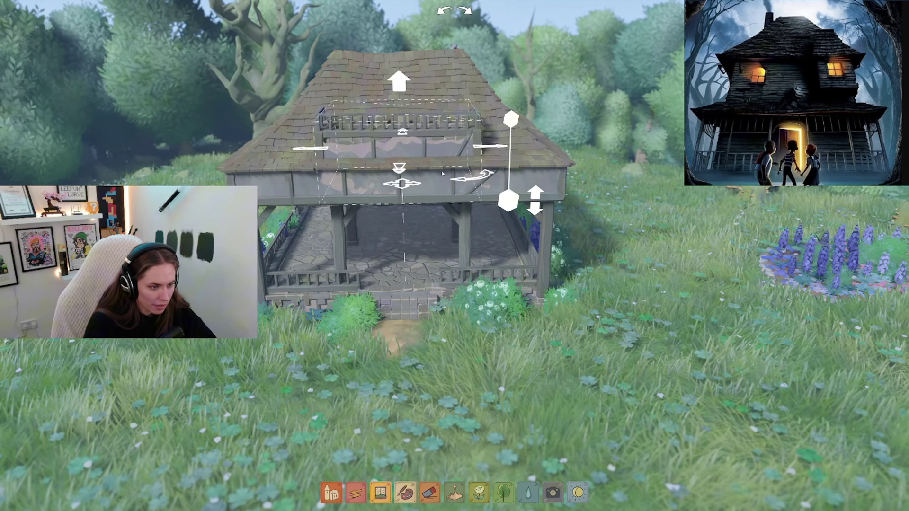
Narrow the rooftop structure from both sides, fine-tune its size, and recentre the view on the house
drag(488, 148, 465, 149)
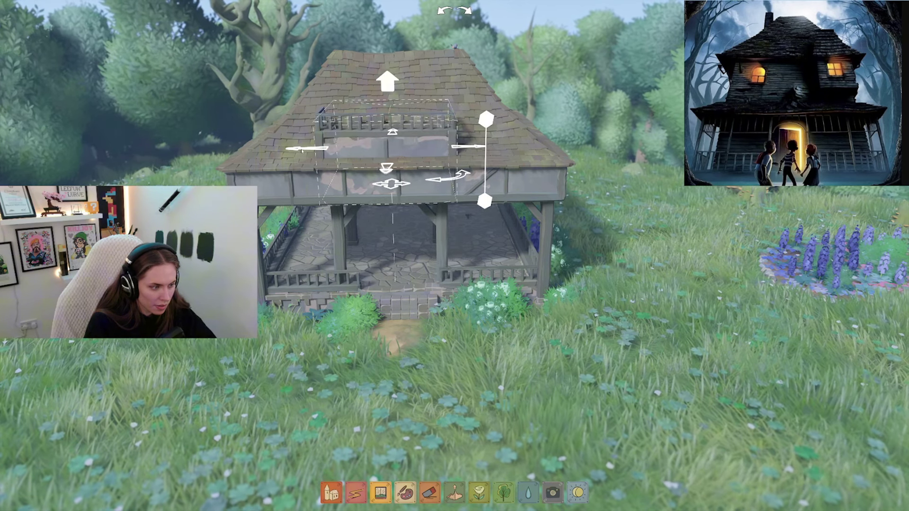
drag(302, 149, 318, 154)
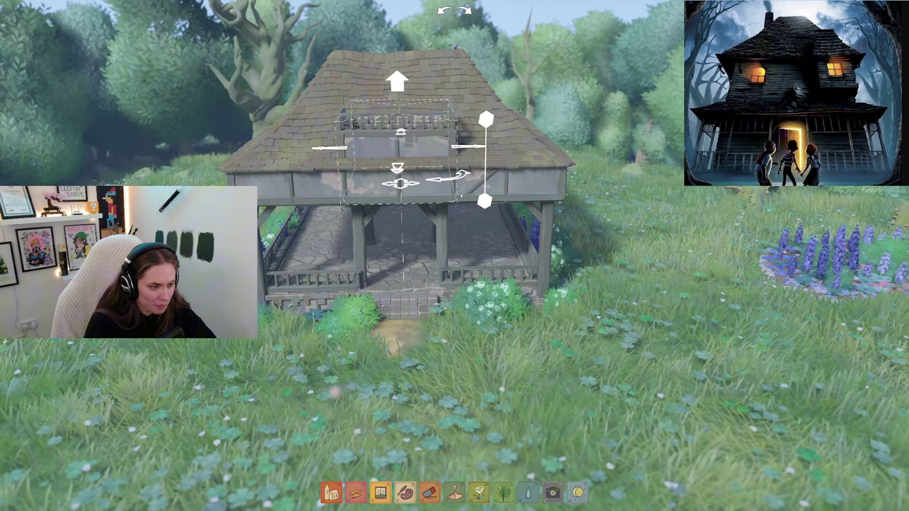
drag(484, 202, 487, 206)
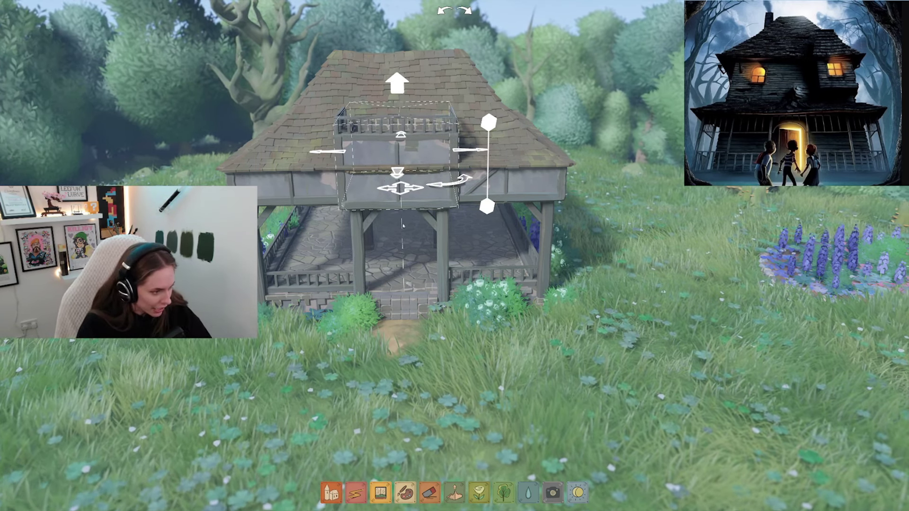
scroll(423, 374, up, 2)
key(e)
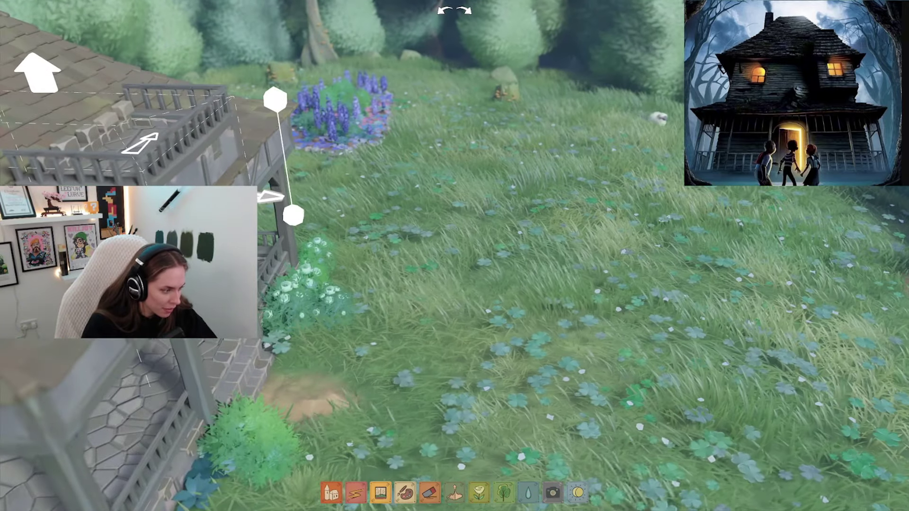
key(a)
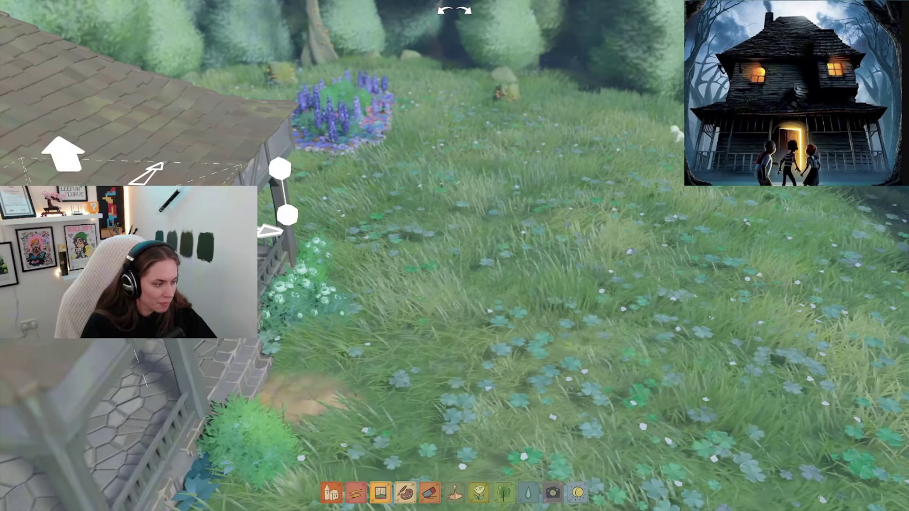
key(a)
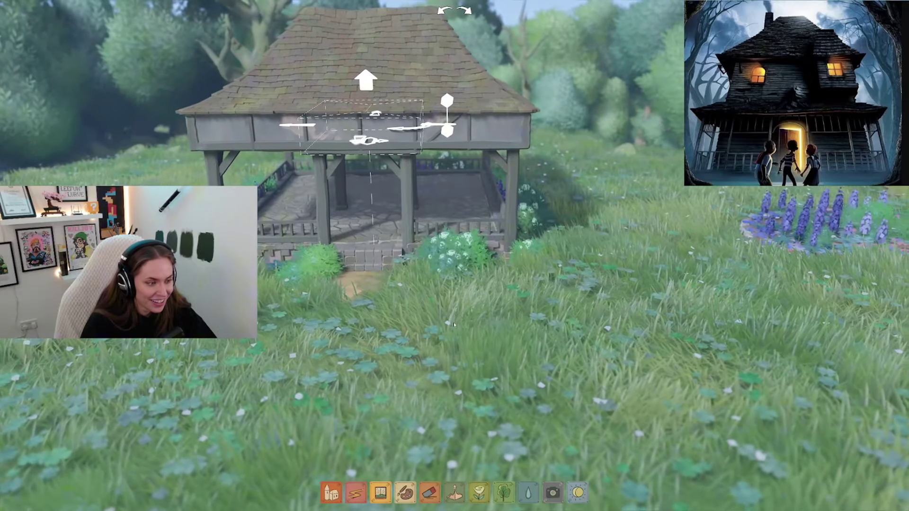
key(a)
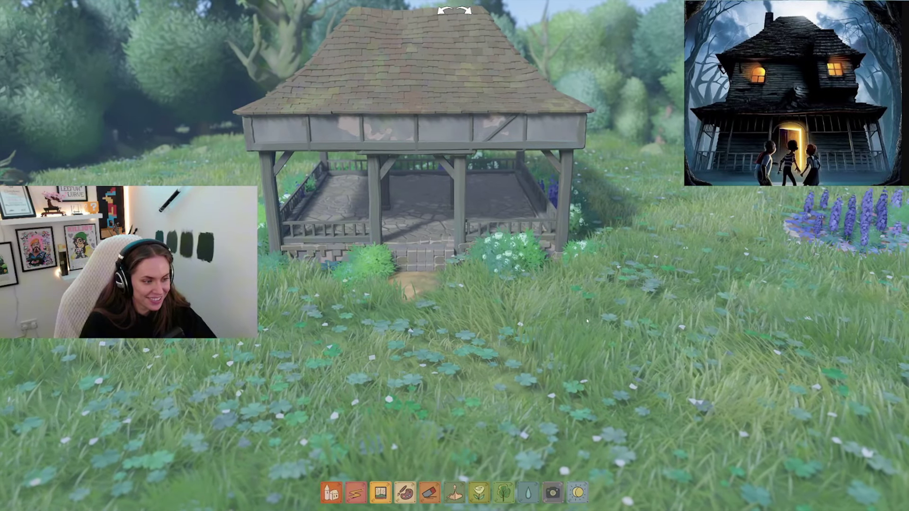
mouse_move(459, 182)
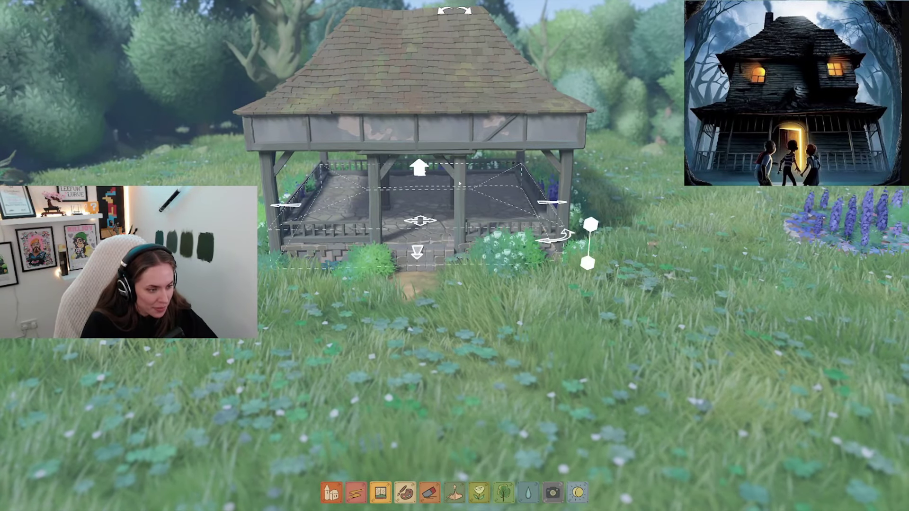
mouse_move(502, 142)
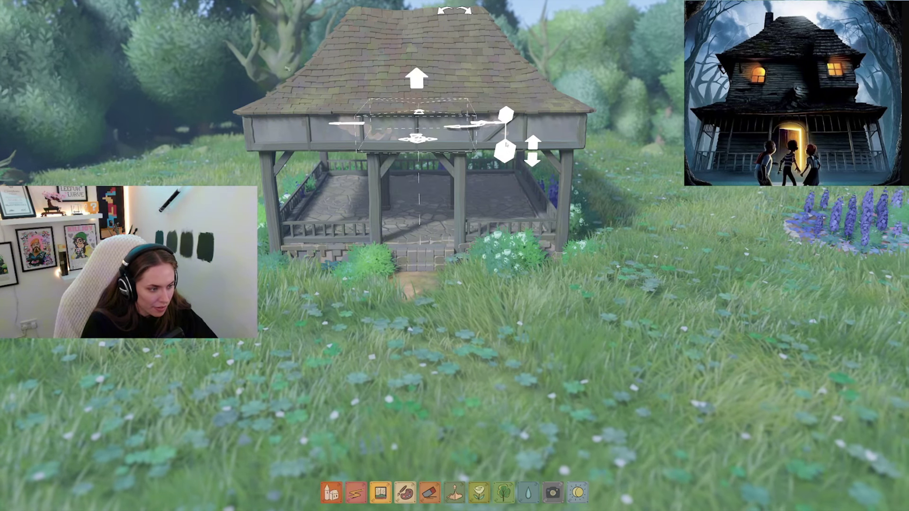
Place a new building inside the porch and select it
key(1)
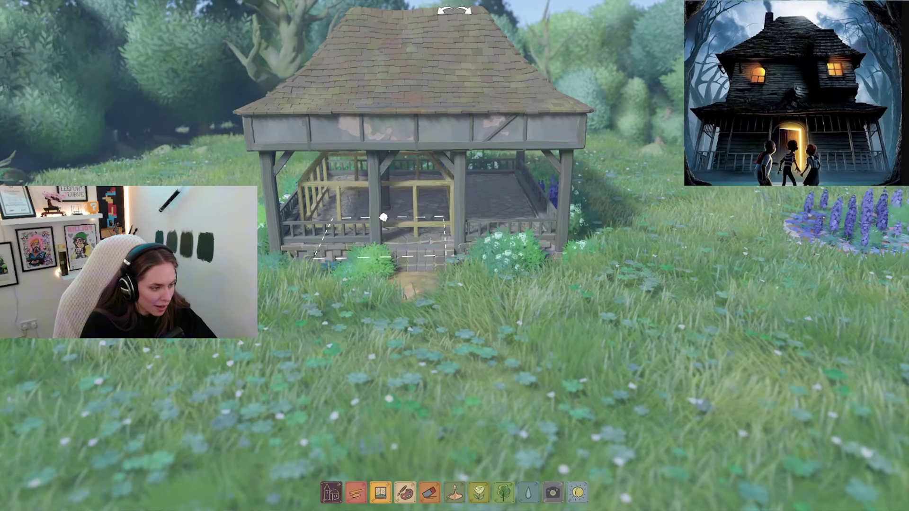
click(386, 213)
scroll(457, 196, up, 3)
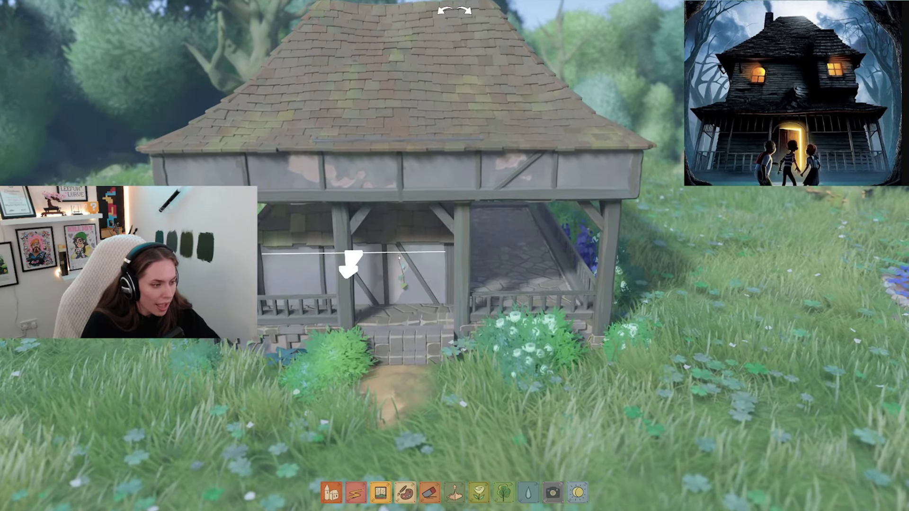
click(399, 257)
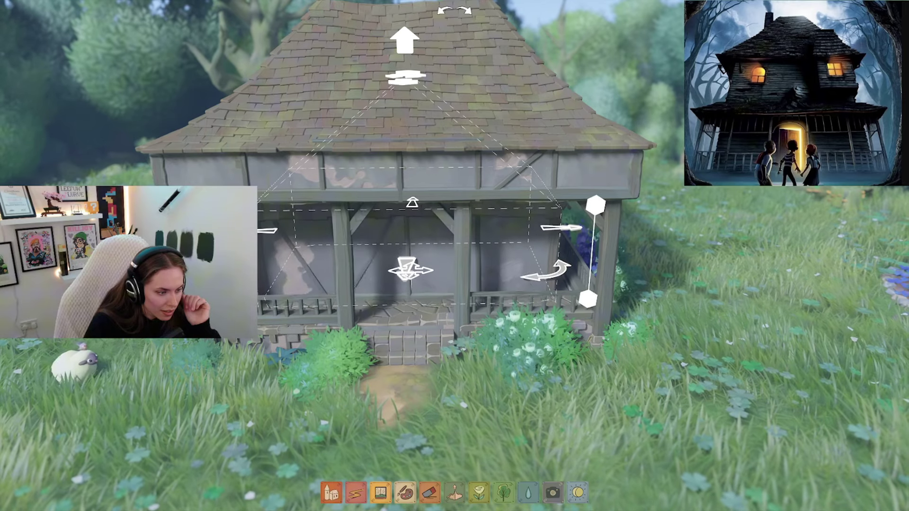
Raise the new building into a second storey above the porch roof, then trim its height slightly
scroll(424, 147, down, 2)
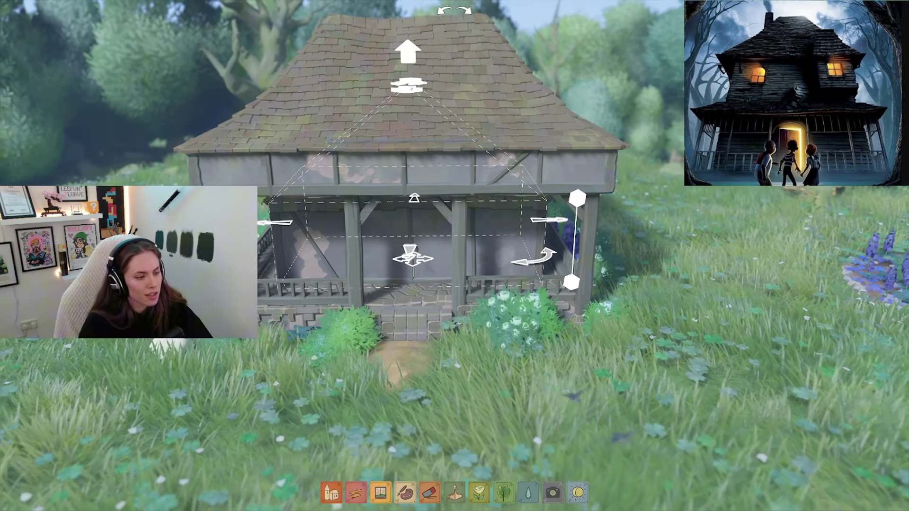
scroll(536, 172, down, 2)
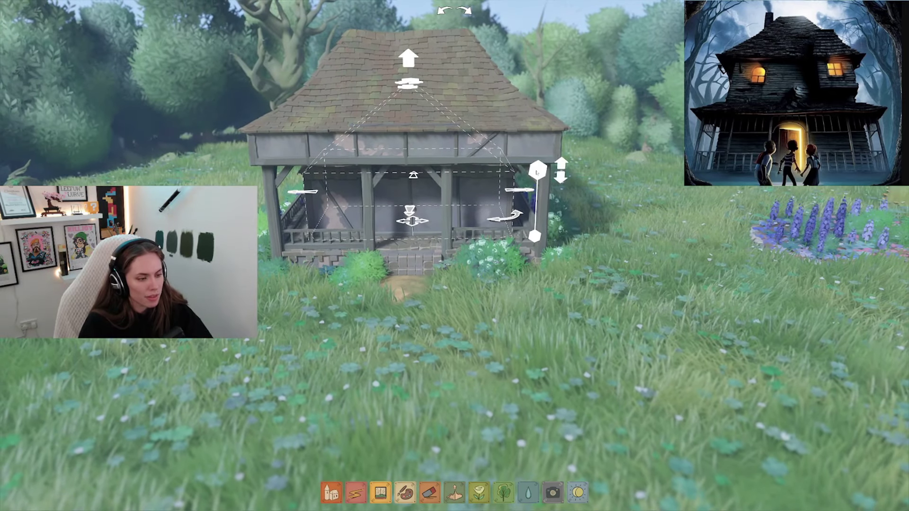
mouse_move(536, 172)
mouse_down()
mouse_move(541, 7)
mouse_move(535, 14)
mouse_up()
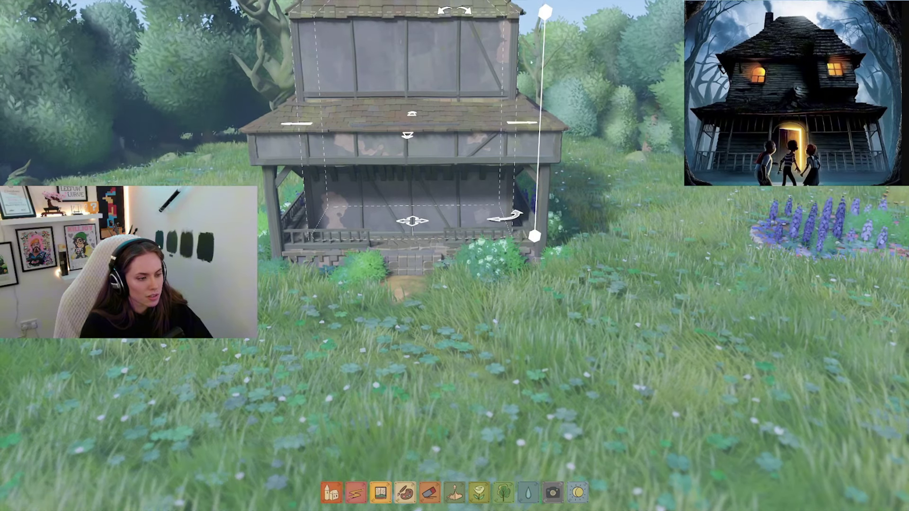
scroll(461, 354, up, 3)
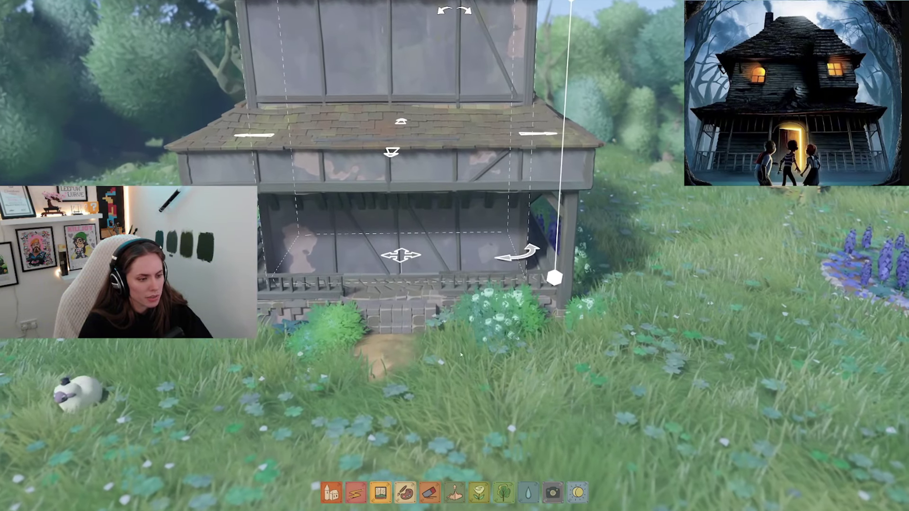
scroll(460, 354, down, 2)
key(q)
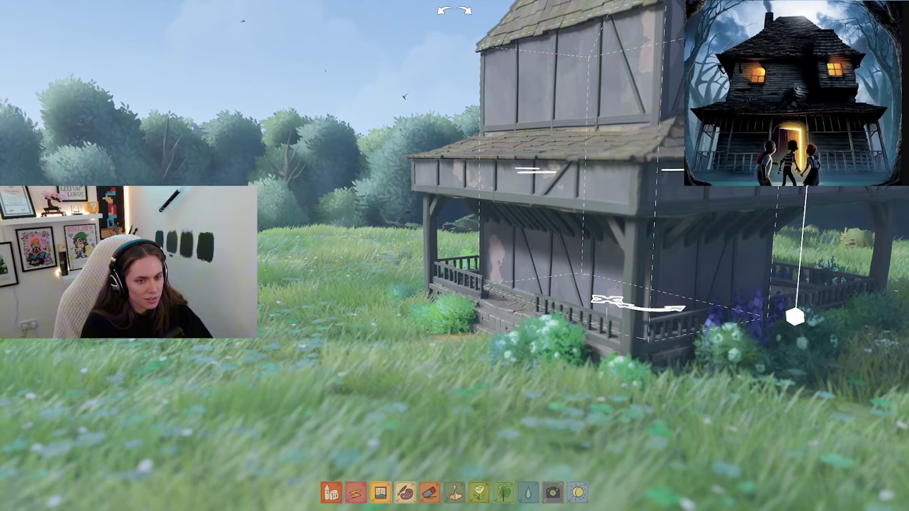
drag(795, 192, 806, 198)
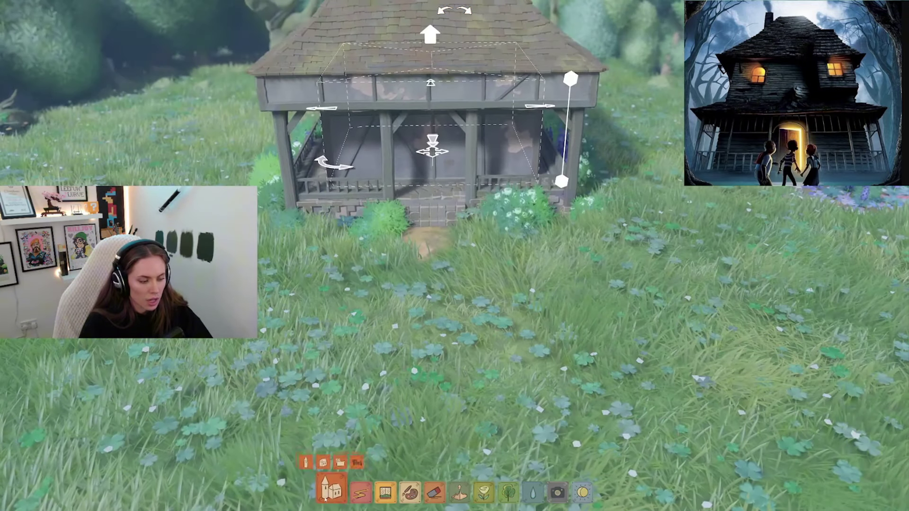
Reframe the view from above and drag the upper storey down so it sits on the porch roof
scroll(412, 221, up, 3)
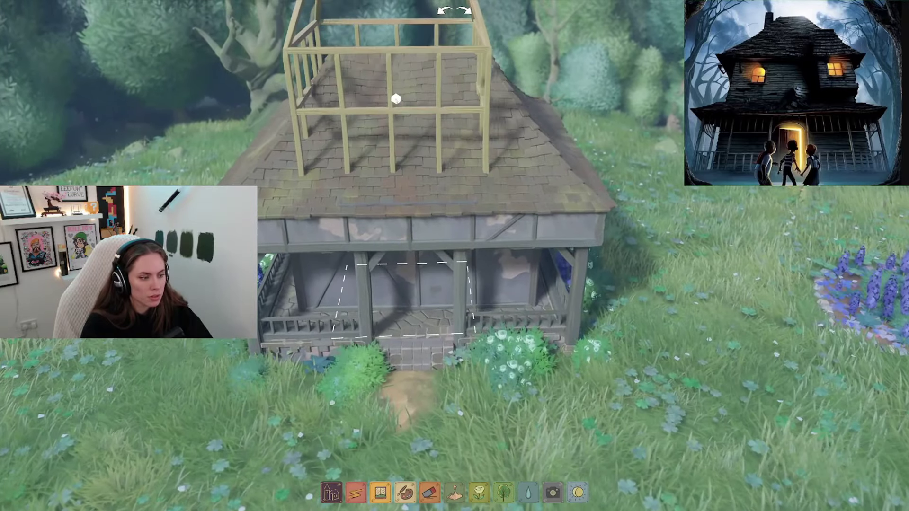
scroll(395, 99, up, 4)
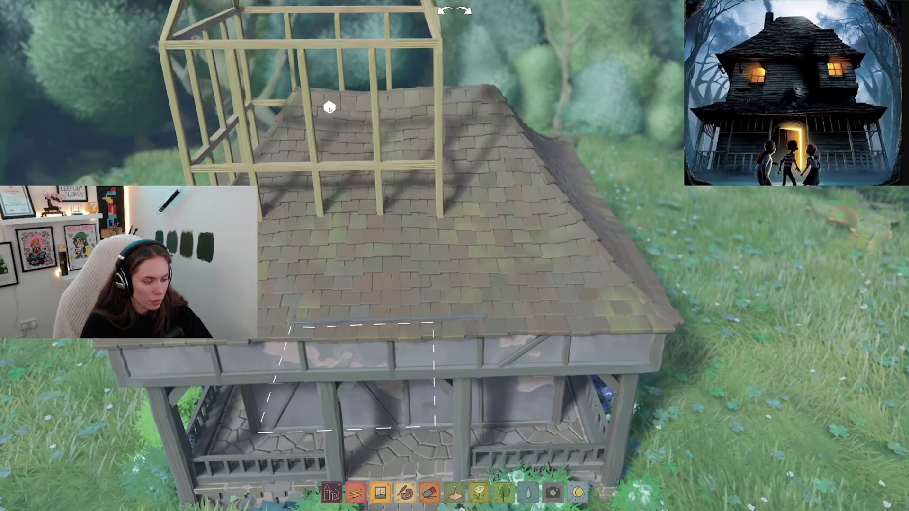
scroll(330, 110, down, 5)
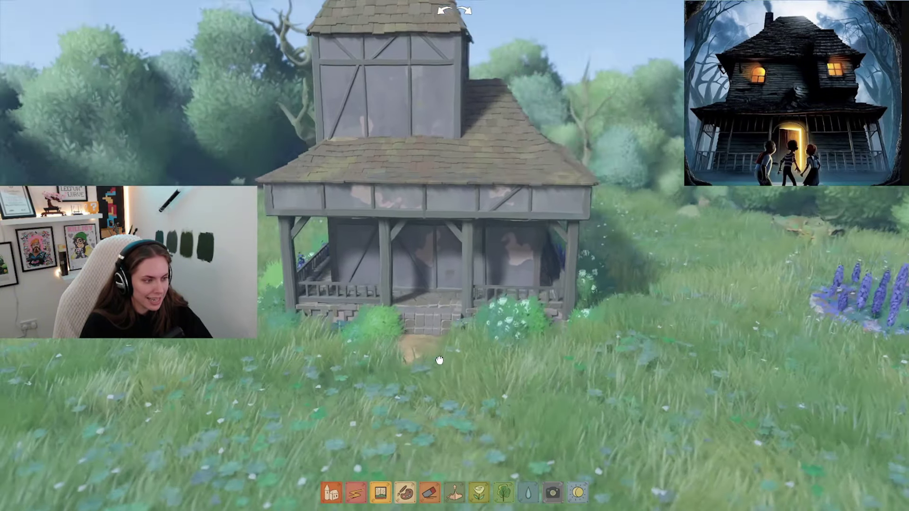
scroll(439, 360, up, 4)
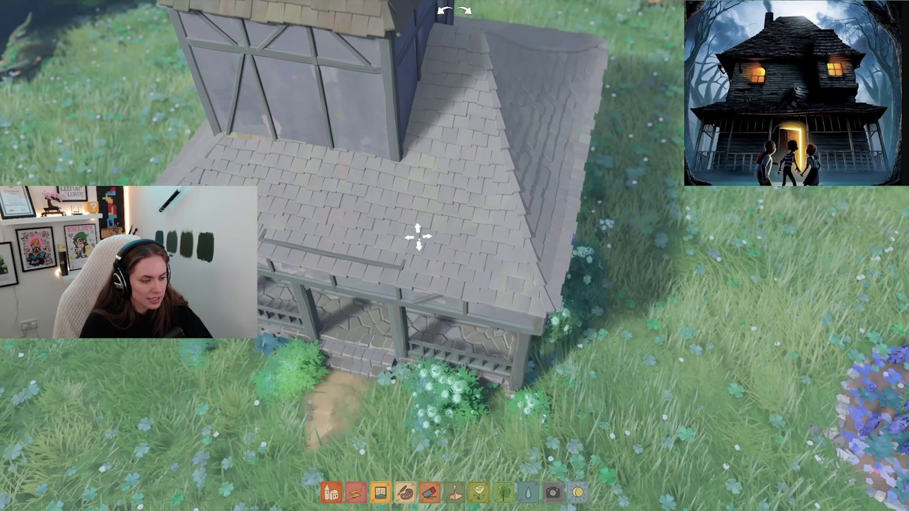
mouse_move(392, 269)
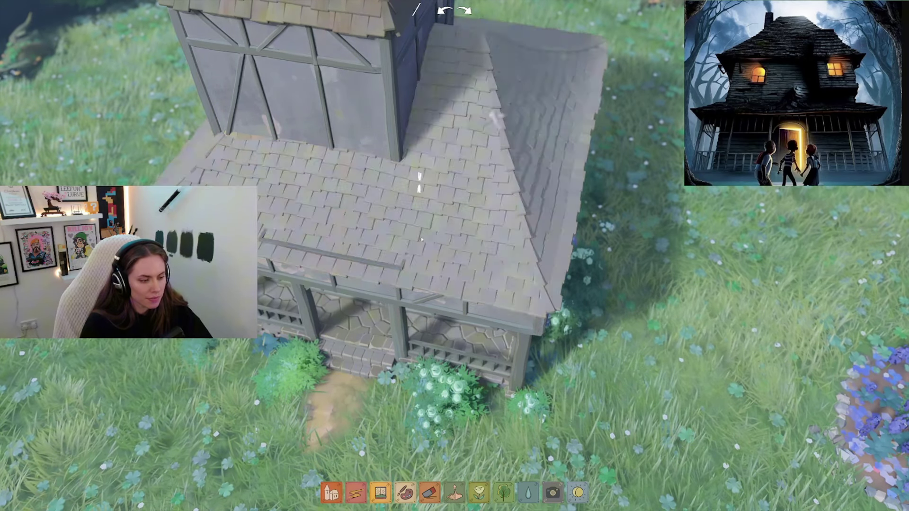
key(s)
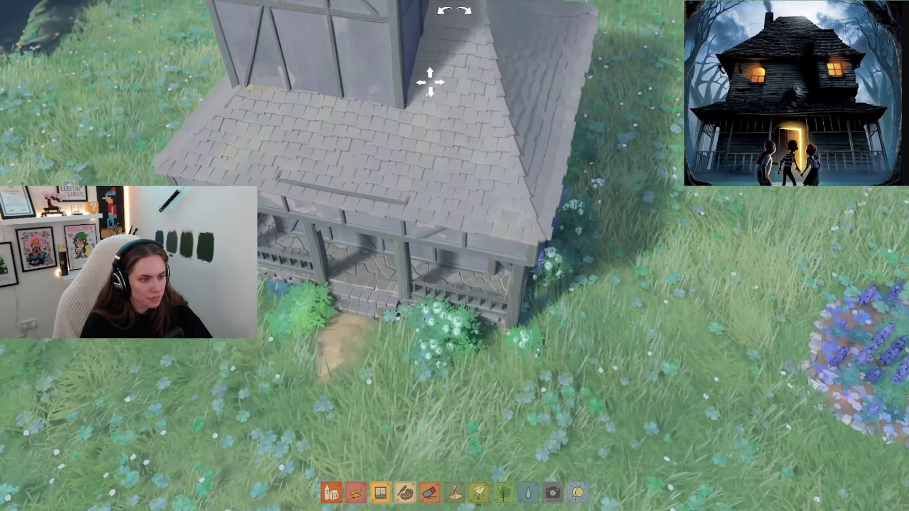
key(s)
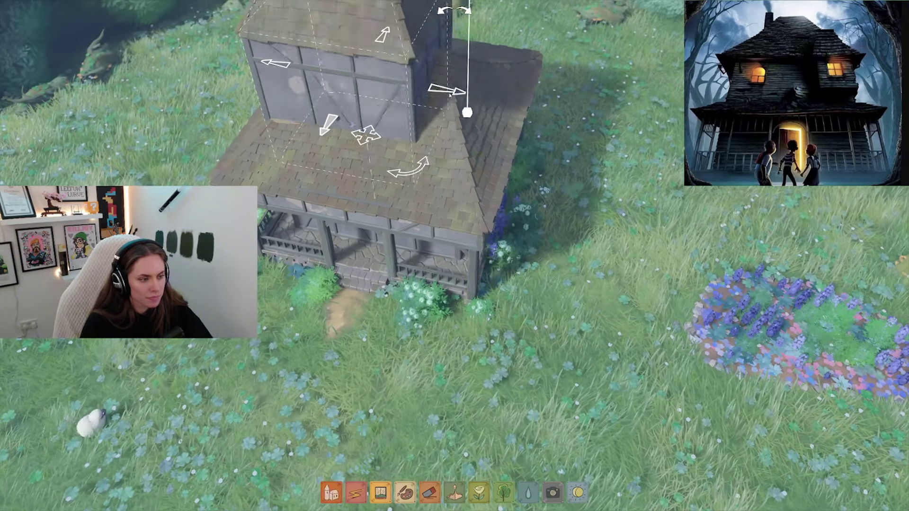
key(a)
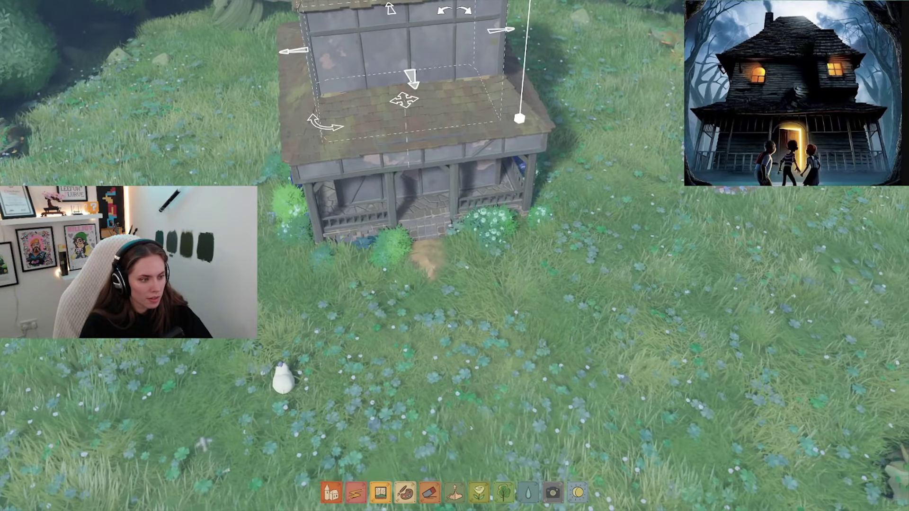
drag(411, 78, 421, 111)
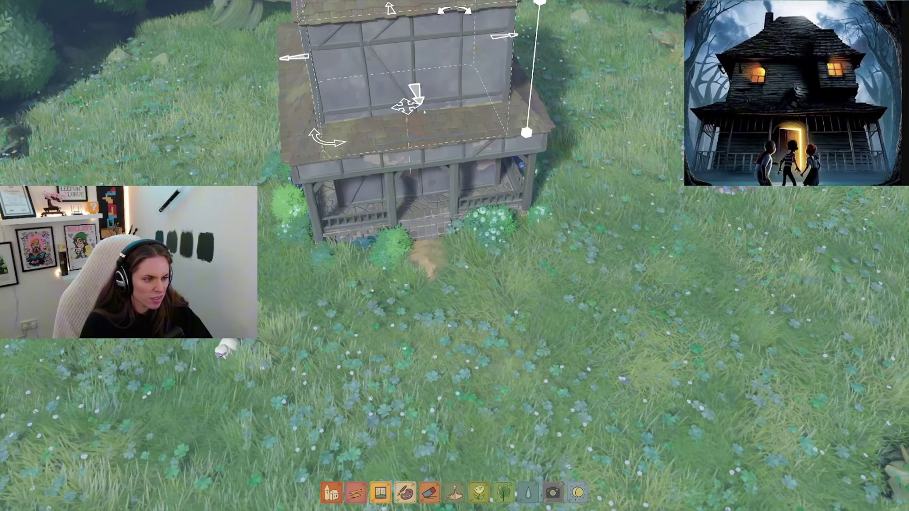
drag(432, 126, 534, 280)
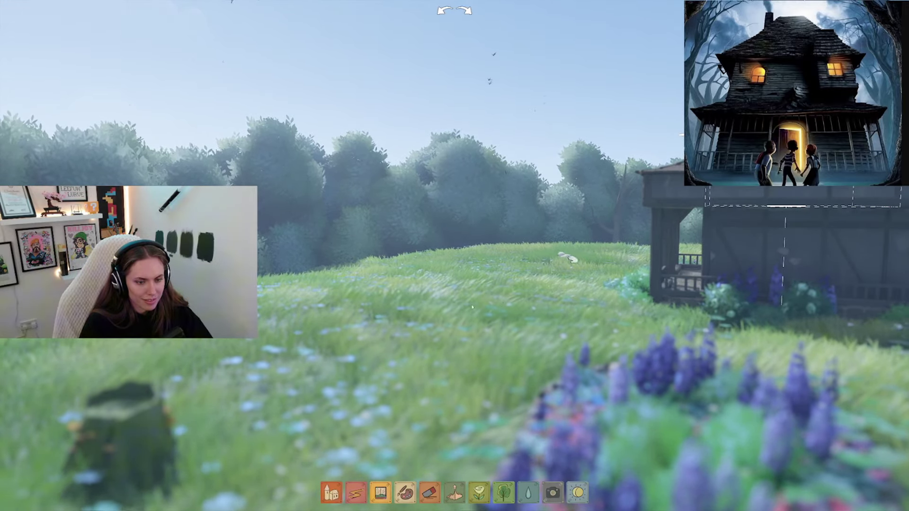
Sweep the camera over the house, then tilt down to a ground-level front view of both storeys
mouse_move(469, 307)
mouse_down()
mouse_move(485, 286)
mouse_move(505, 304)
mouse_up()
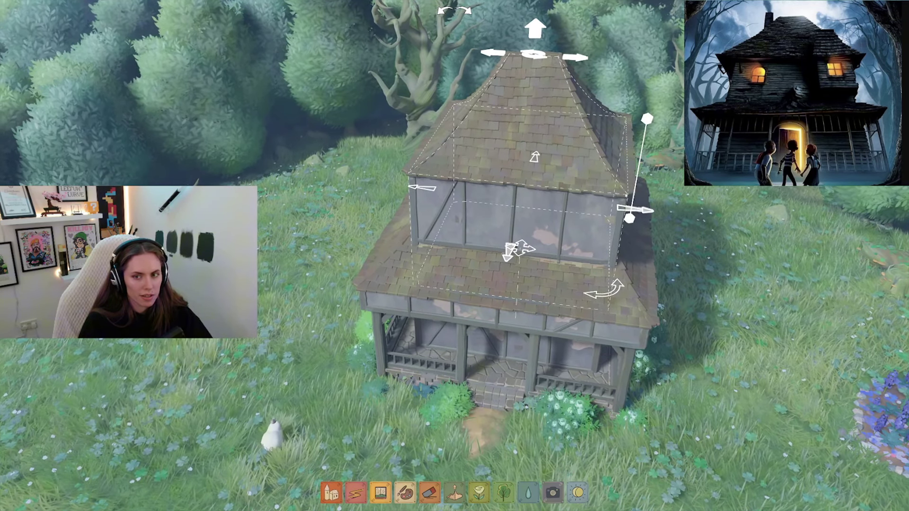
click(527, 123)
click(544, 39)
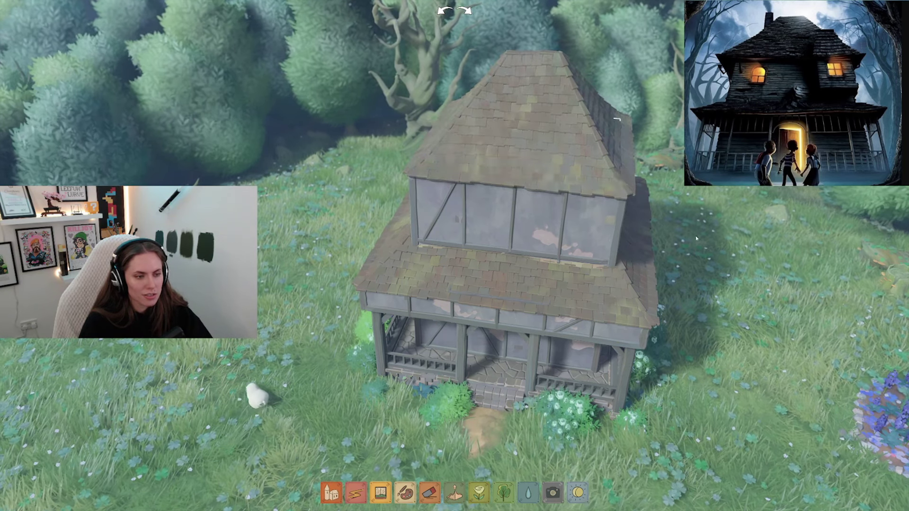
drag(696, 243, 733, 298)
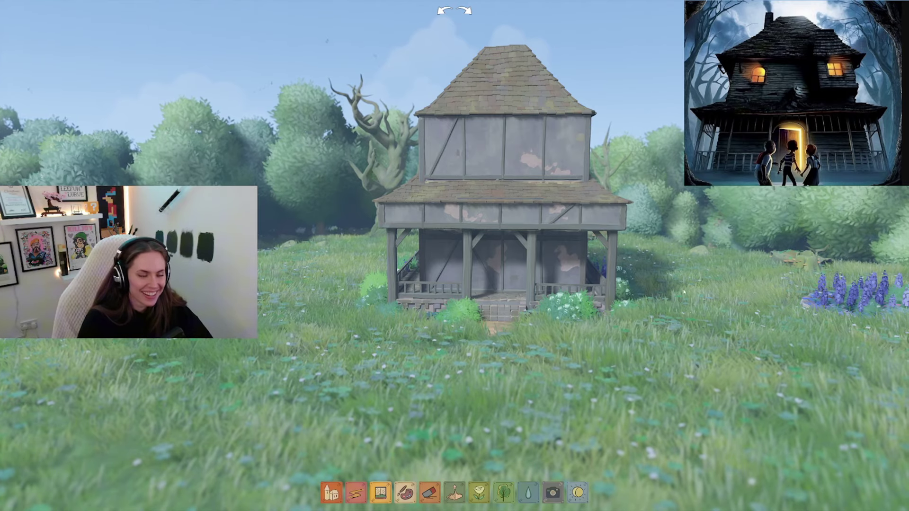
Raise a new section from the upper floor, then narrow it from both sides and shorten it
mouse_move(625, 339)
mouse_down()
mouse_move(577, 180)
mouse_move(547, 144)
mouse_move(624, 203)
mouse_move(486, 167)
mouse_up()
click(492, 203)
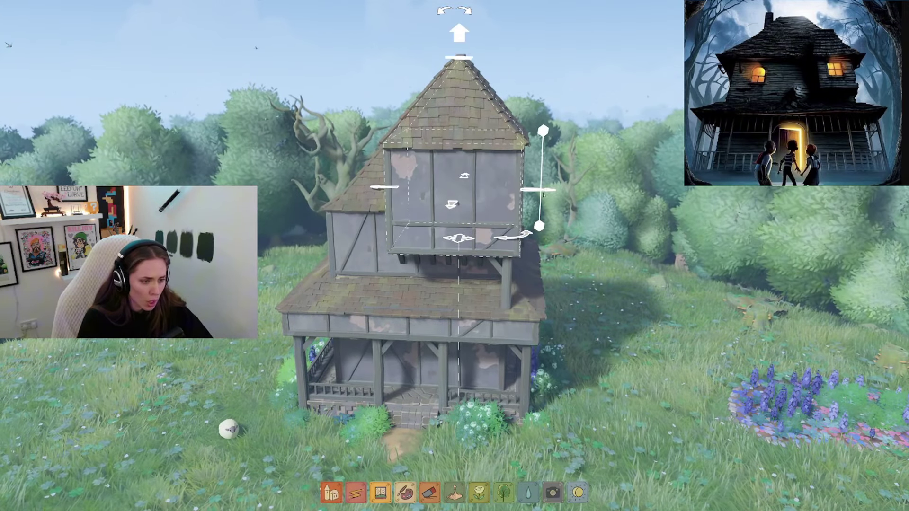
drag(538, 190, 513, 189)
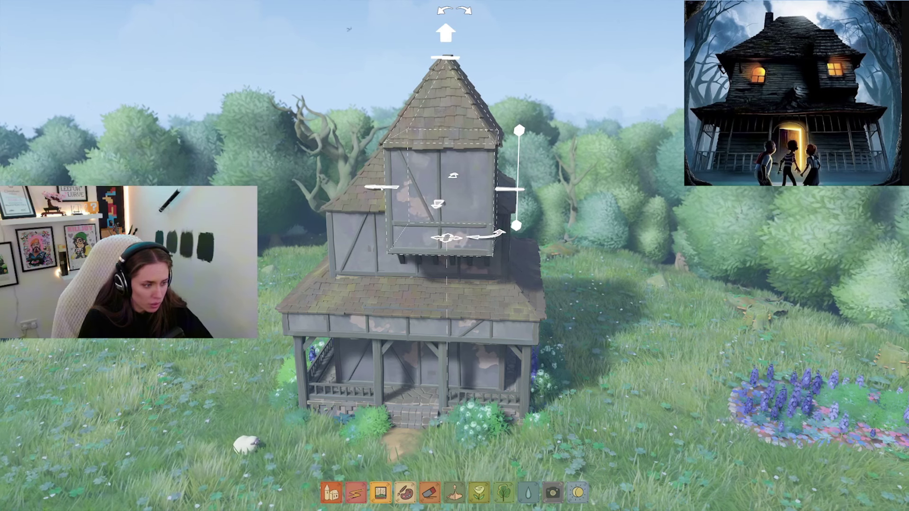
drag(381, 187, 419, 188)
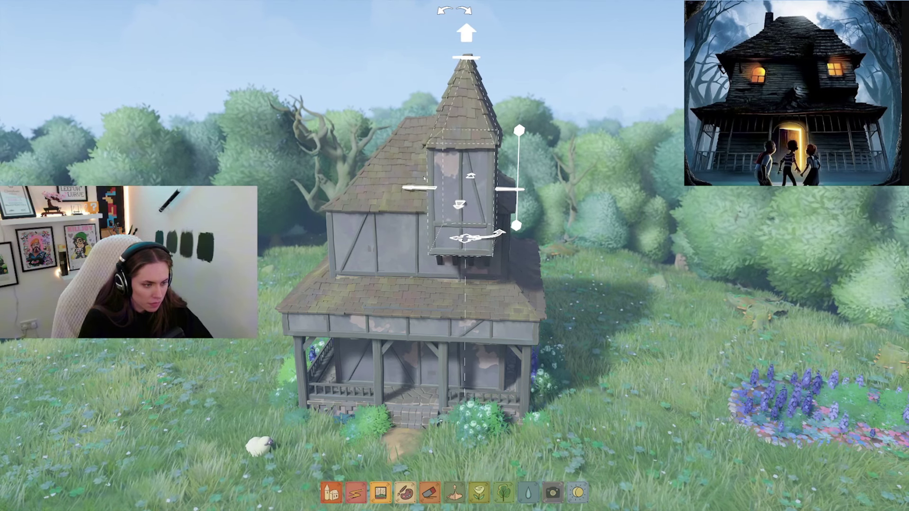
drag(521, 133, 521, 177)
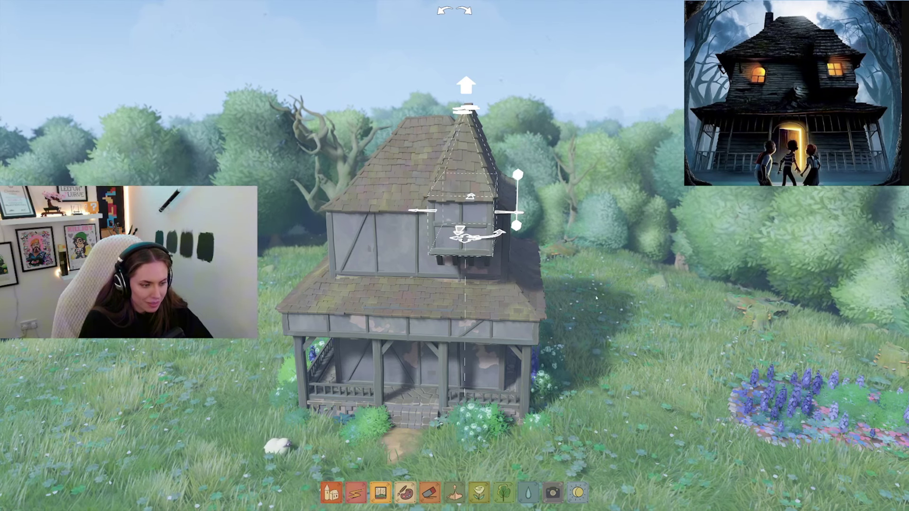
Narrow and lower the dormer further and drop its roof peak to finish the small dormer
key(d)
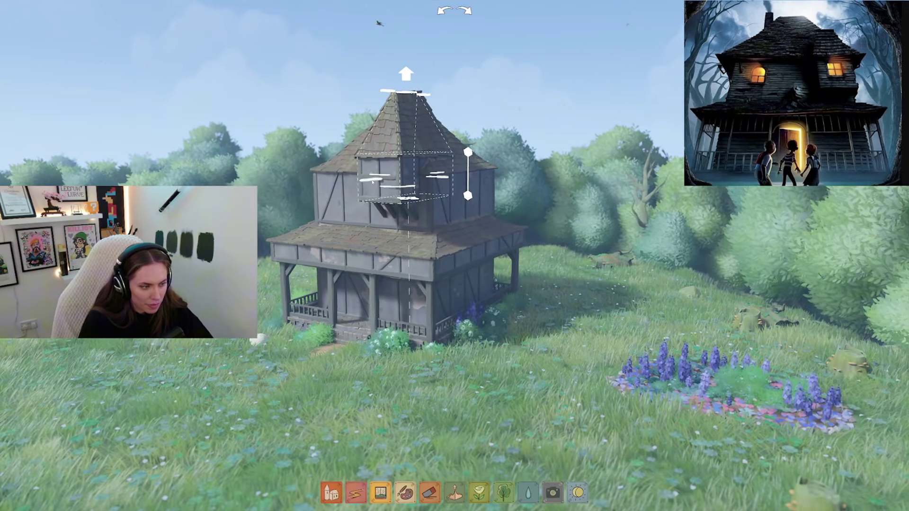
drag(373, 180, 376, 181)
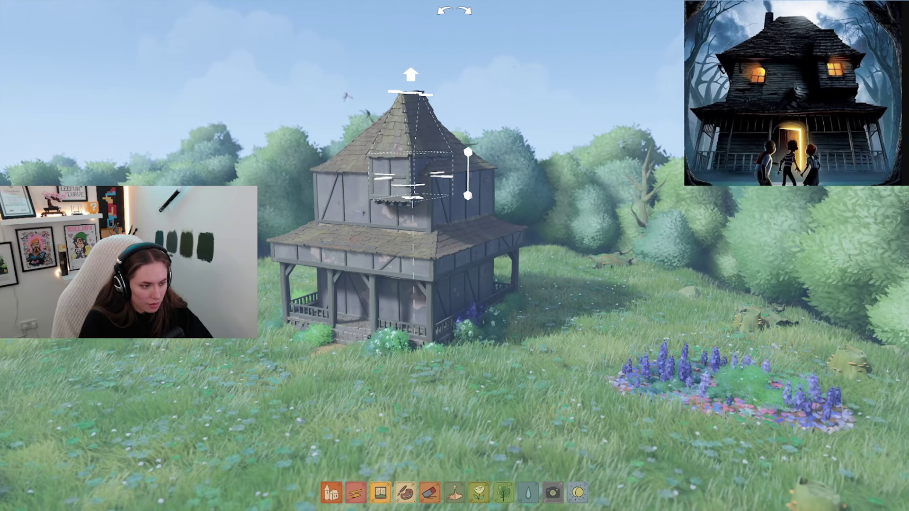
drag(469, 198, 468, 211)
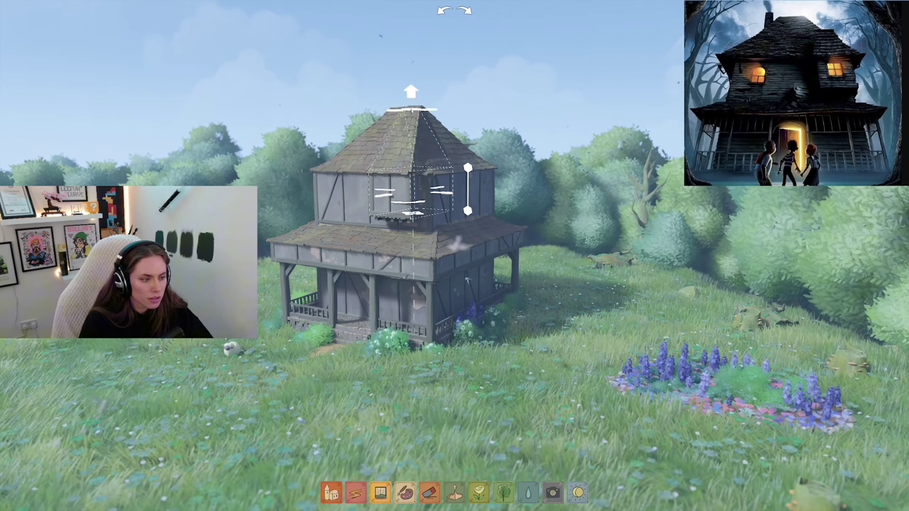
drag(385, 109, 384, 121)
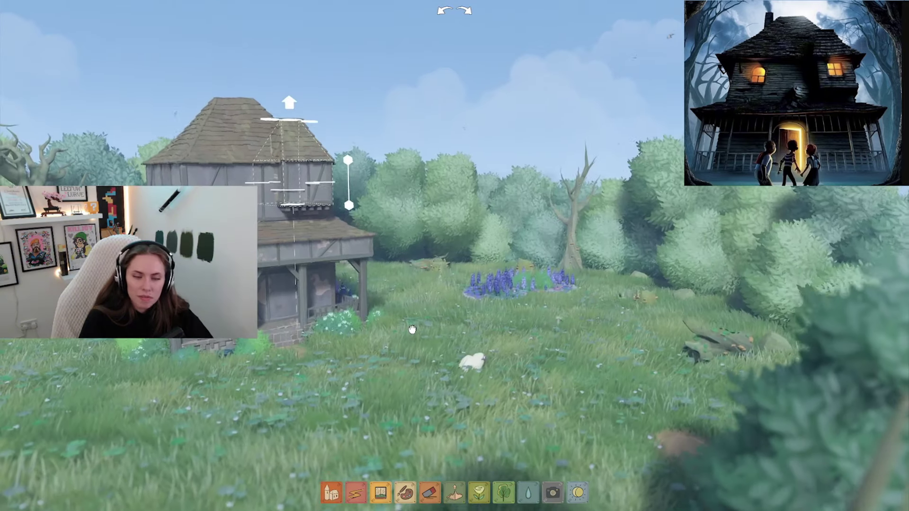
drag(412, 330, 398, 284)
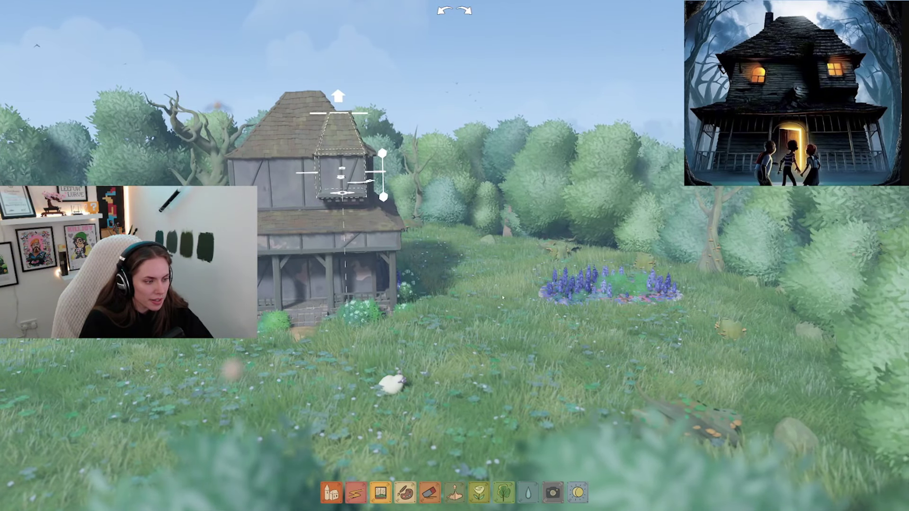
Place a wooden double door centred in the porch's back wall
click(502, 298)
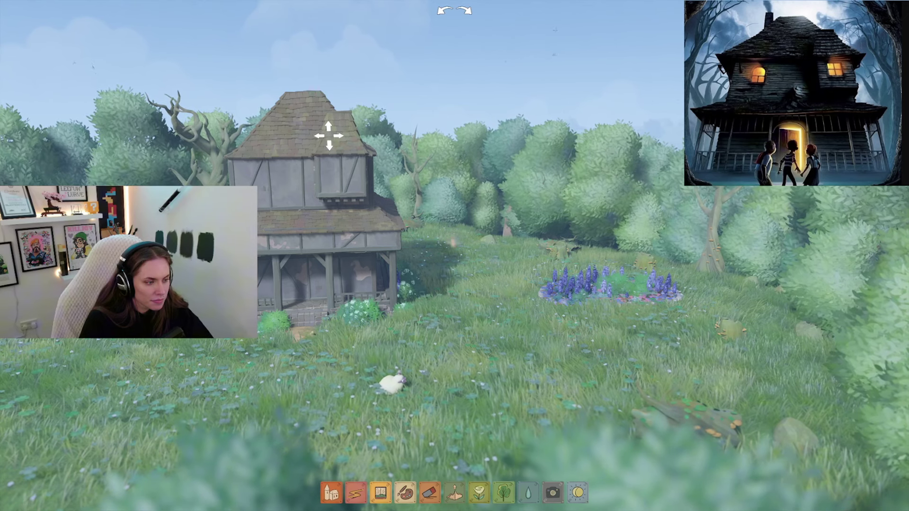
click(380, 492)
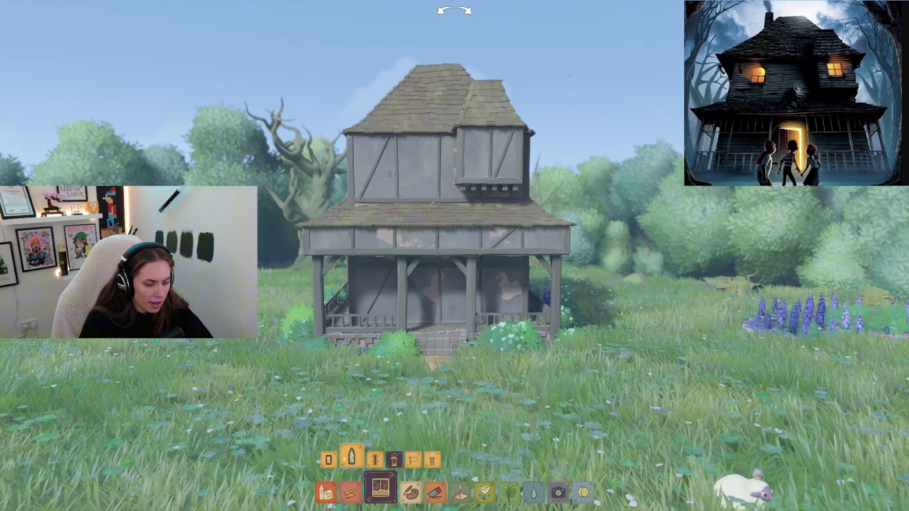
click(333, 459)
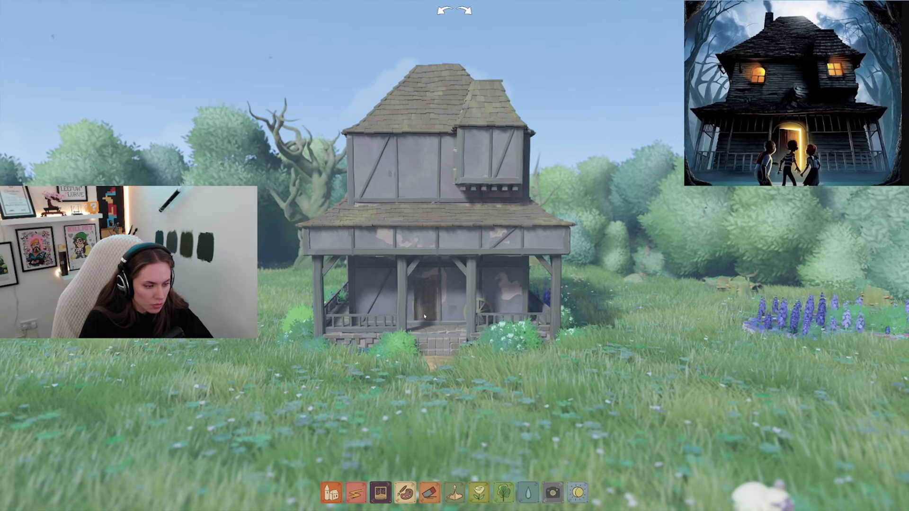
click(426, 316)
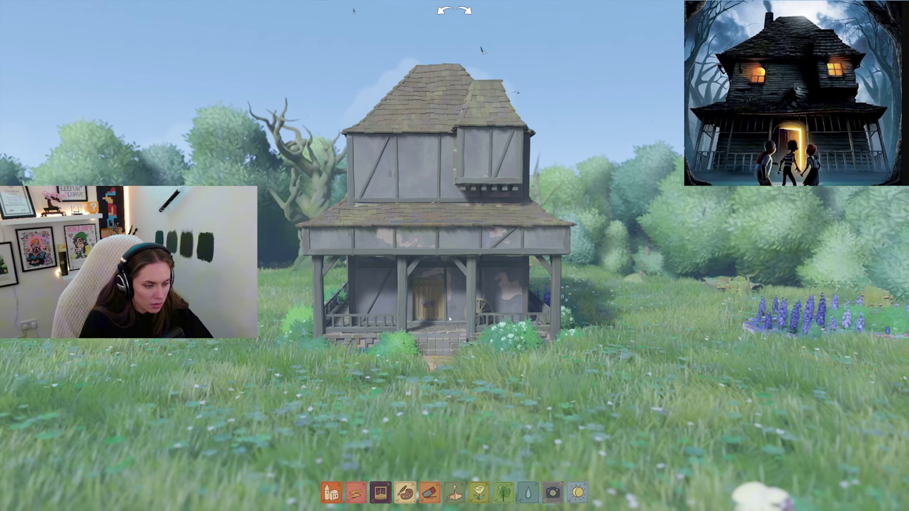
drag(429, 308, 435, 310)
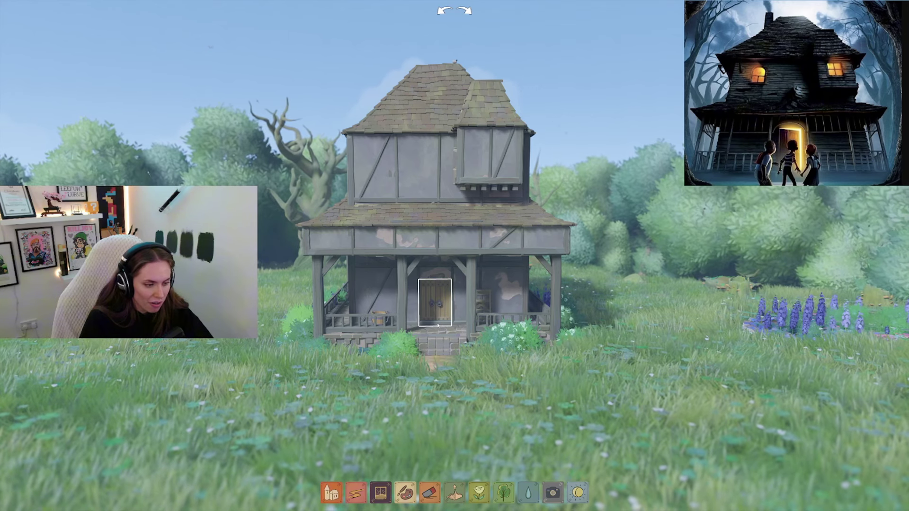
scroll(437, 324, up, 5)
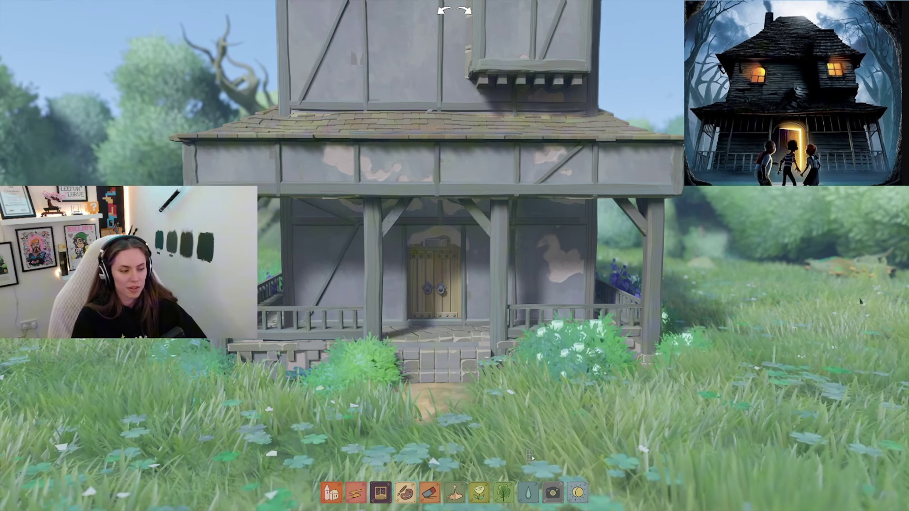
Cycle the dormer's window styles until it shows a plain lattice window
scroll(533, 458, down, 2)
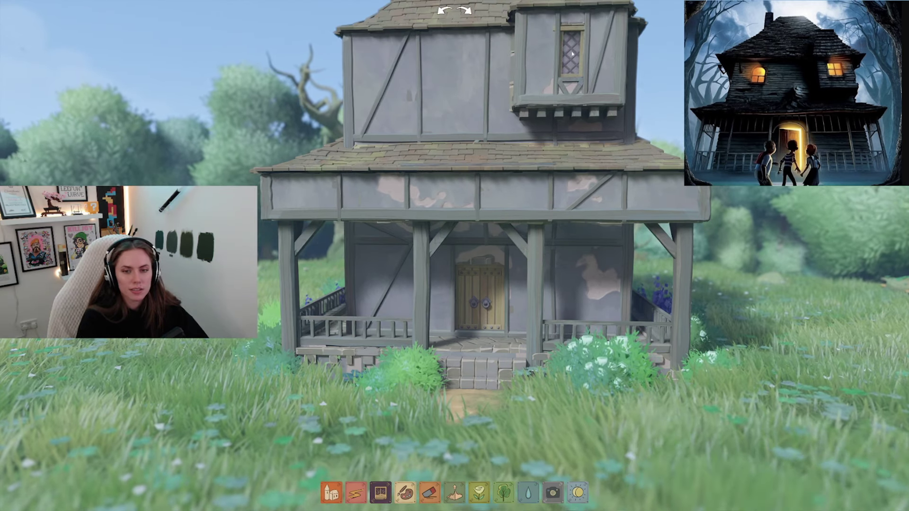
scroll(573, 55, down, 4)
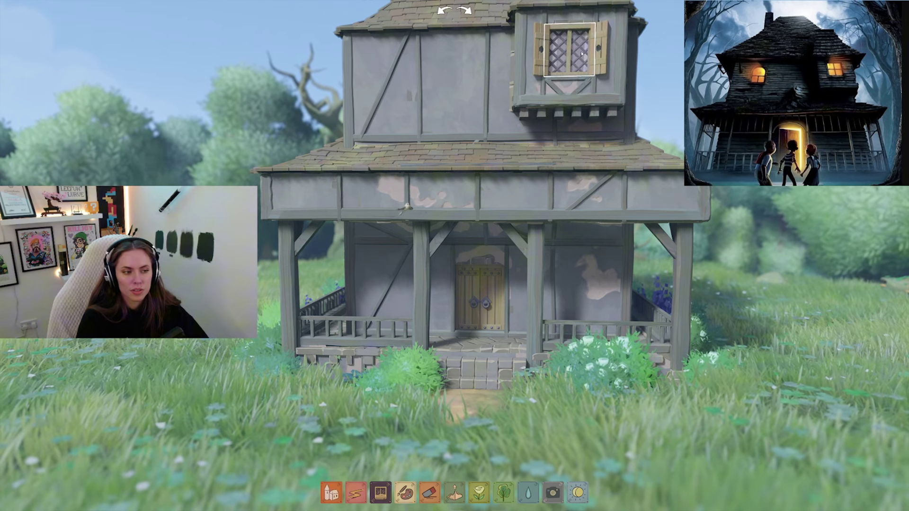
scroll(568, 78, down, 3)
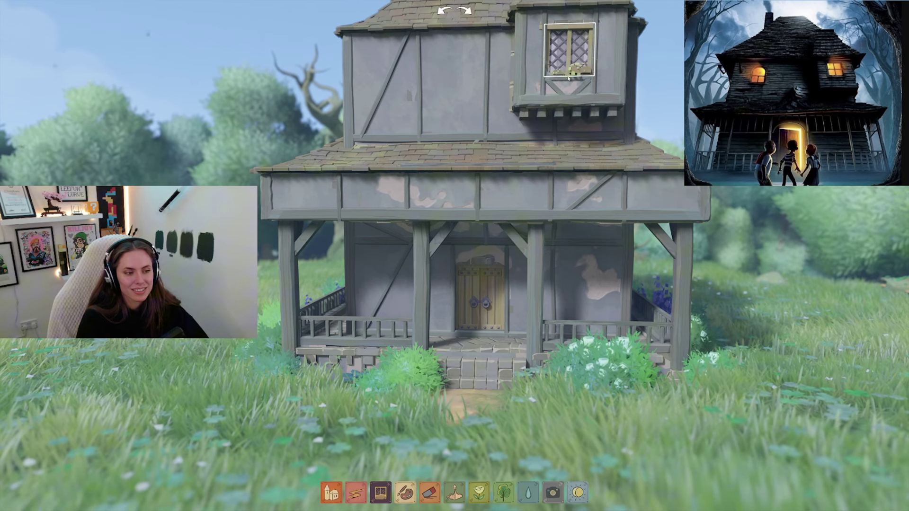
scroll(568, 79, down, 3)
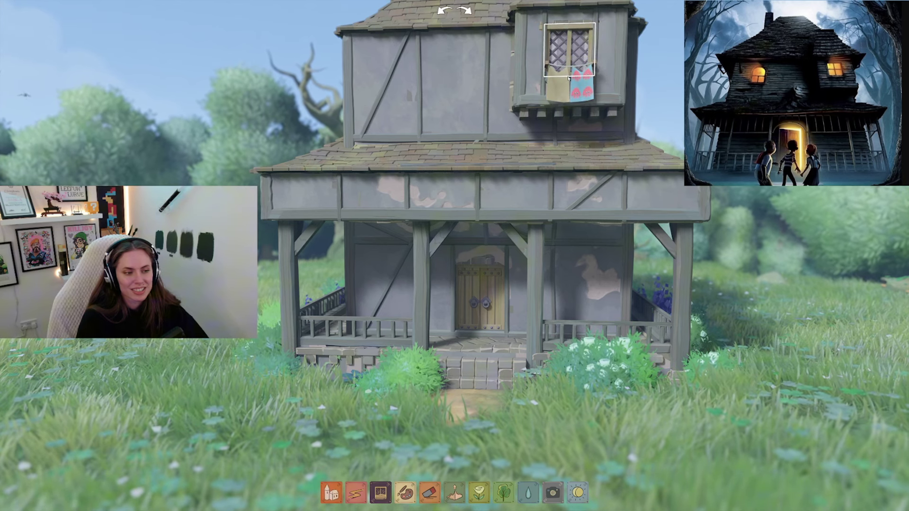
scroll(568, 78, down, 2)
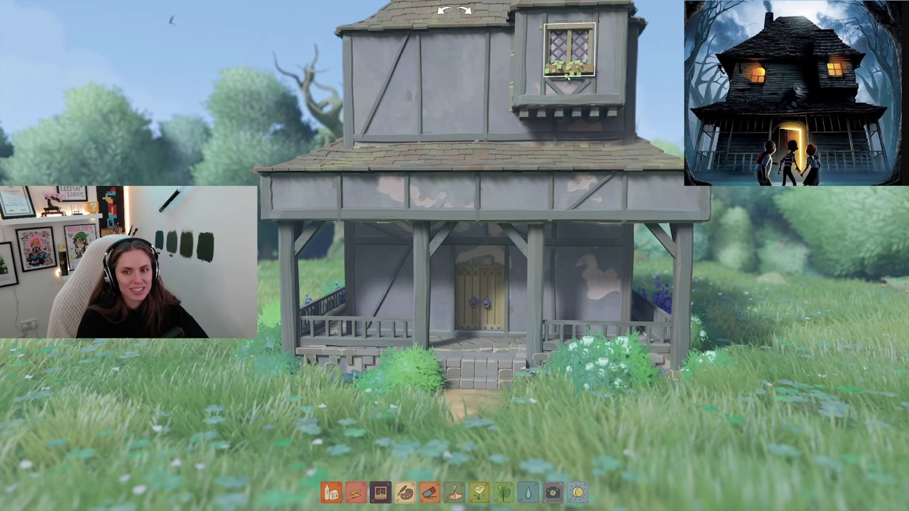
scroll(569, 78, down, 1)
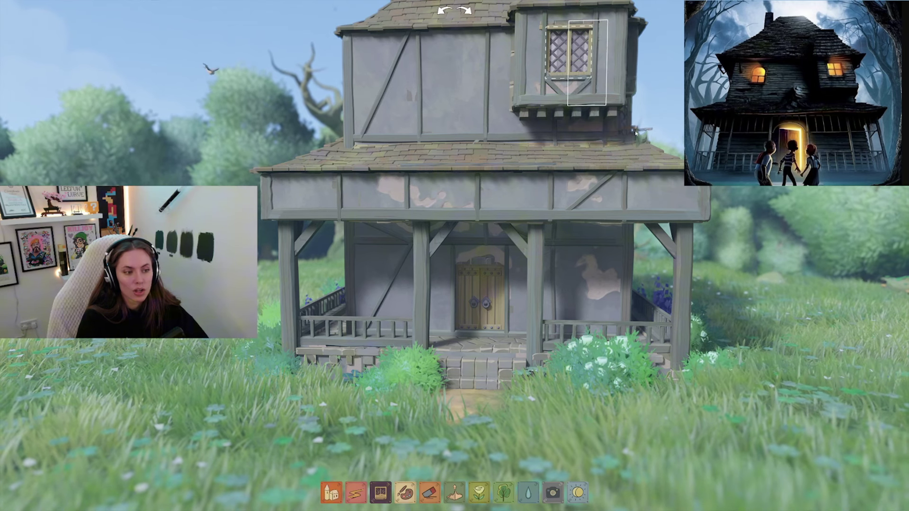
Slide the tall gothic arched window to the left side of the upper wall
key(d)
scroll(406, 50, down, 1)
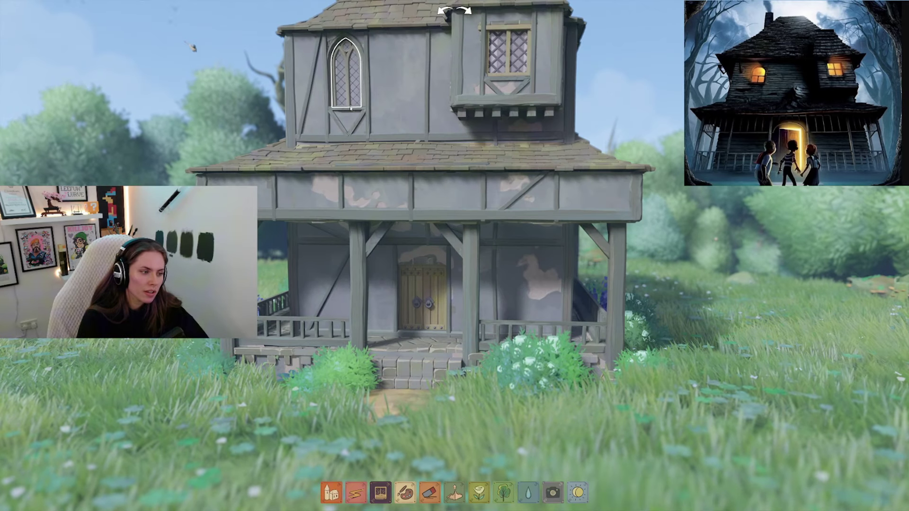
drag(348, 91, 355, 114)
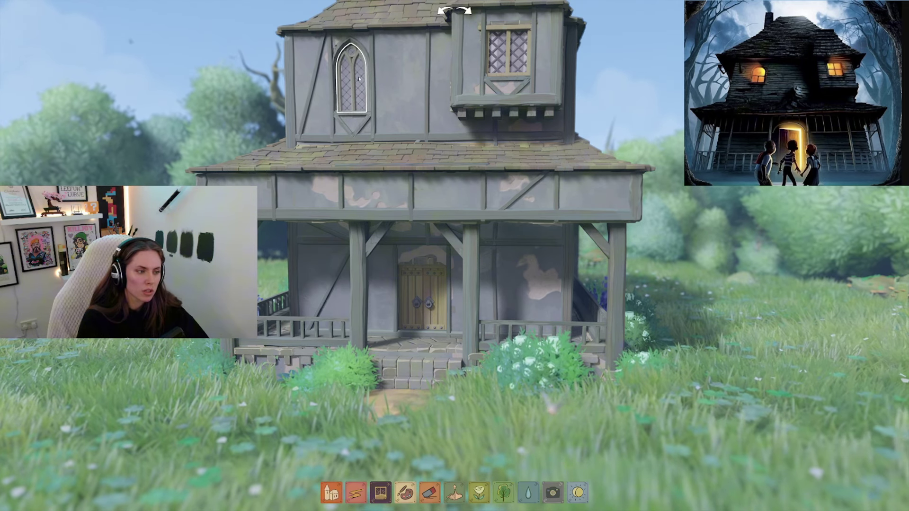
mouse_move(358, 79)
mouse_down()
mouse_move(355, 99)
mouse_move(374, 142)
mouse_move(388, 416)
mouse_up()
Turn the upper-left gothic window into a small square lattice window matching the dormer
scroll(355, 98, down, 2)
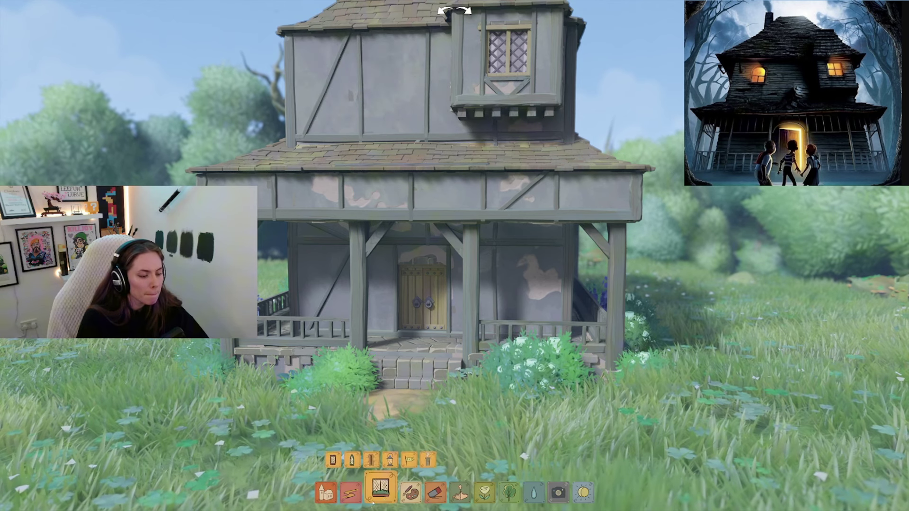
click(351, 449)
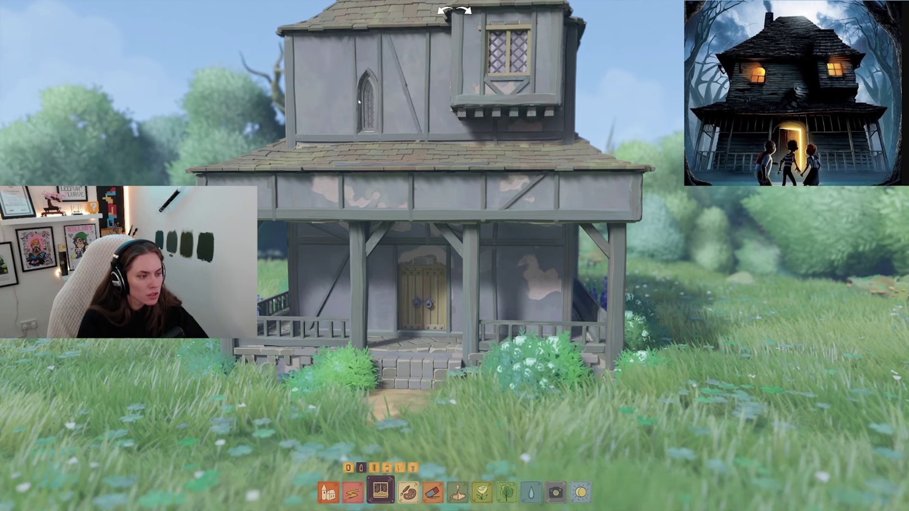
click(348, 78)
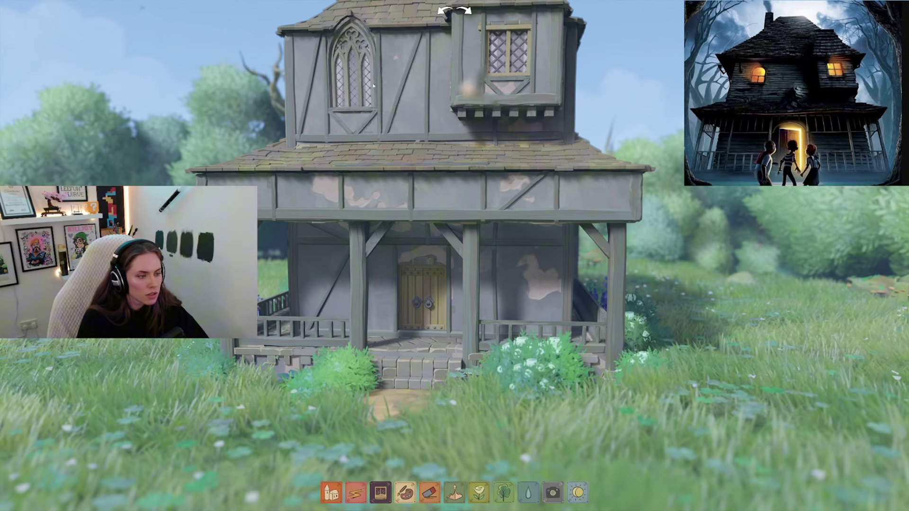
scroll(368, 78, up, 3)
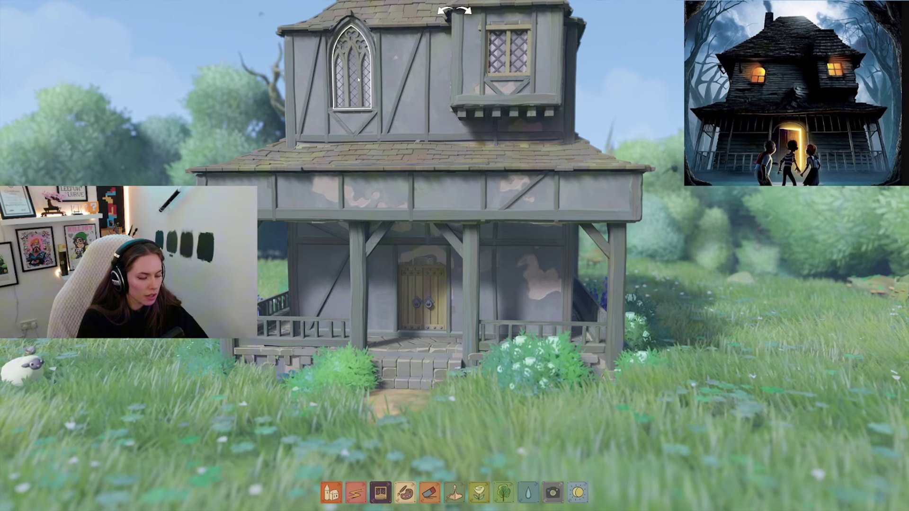
scroll(358, 81, down, 3)
mouse_move(358, 80)
mouse_down()
mouse_move(399, 140)
mouse_move(345, 95)
mouse_move(358, 95)
mouse_up()
scroll(345, 94, down, 2)
scroll(358, 93, down, 3)
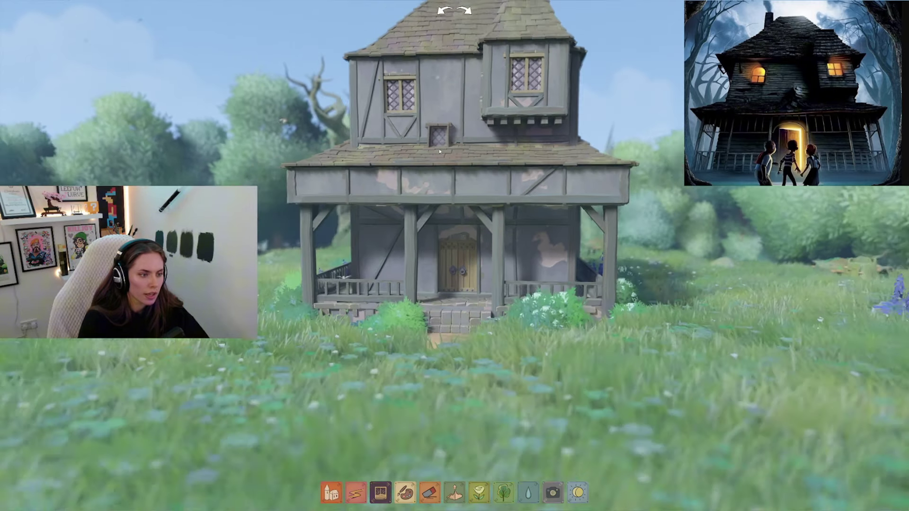
scroll(388, 138, up, 3)
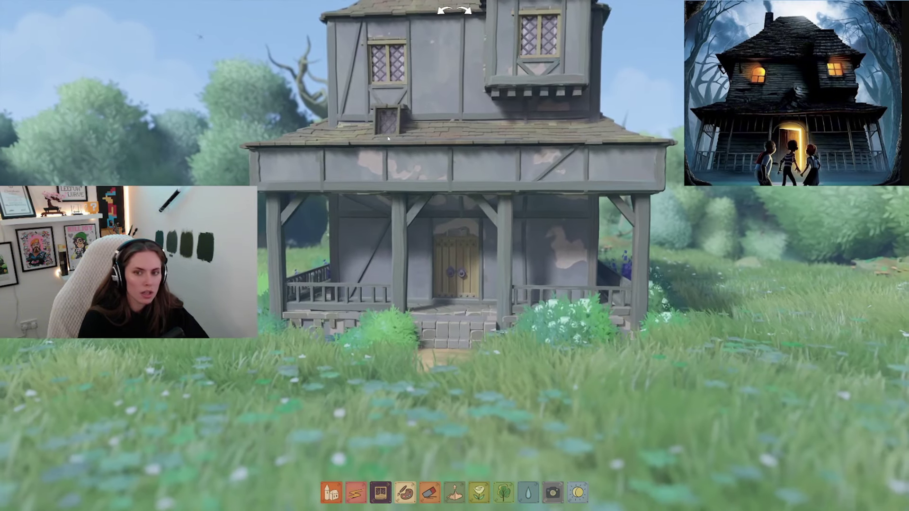
scroll(388, 136, down, 3)
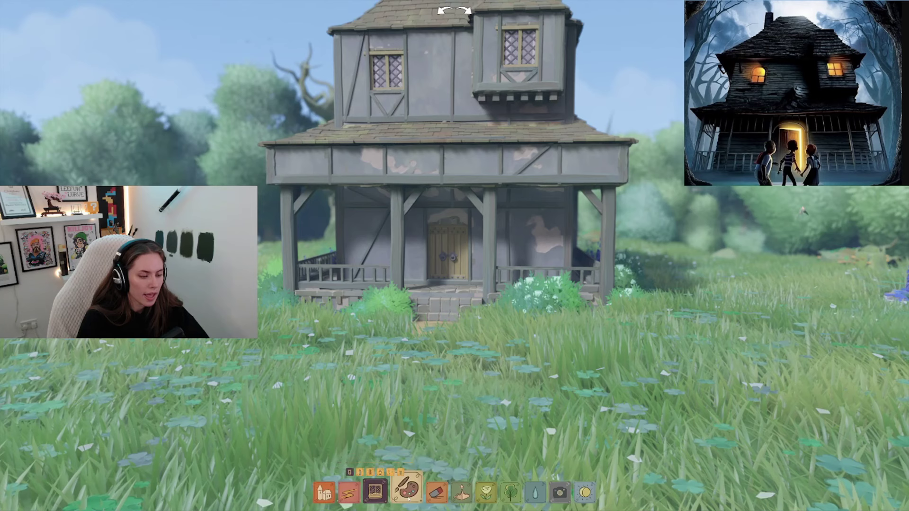
Keep the upper floor's stone-cornered wall and give the dormer matching stone corners
click(406, 492)
scroll(436, 142, down, 3)
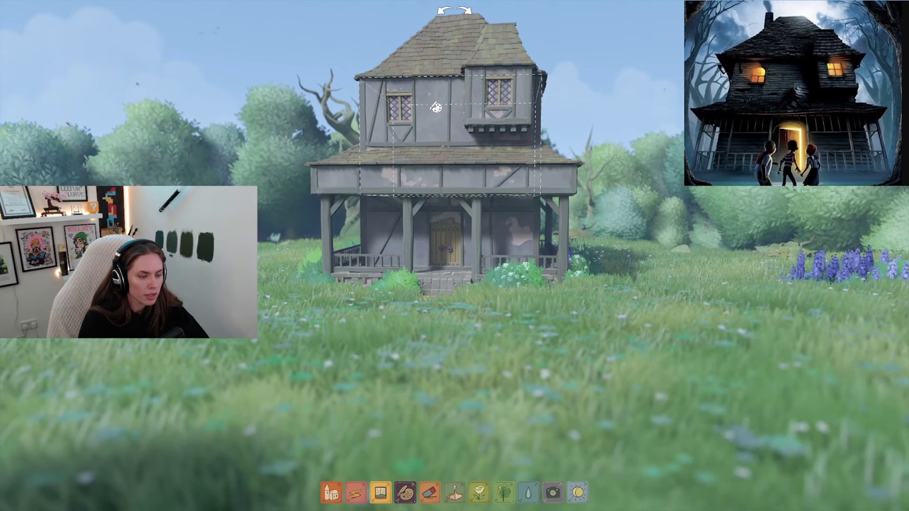
click(435, 107)
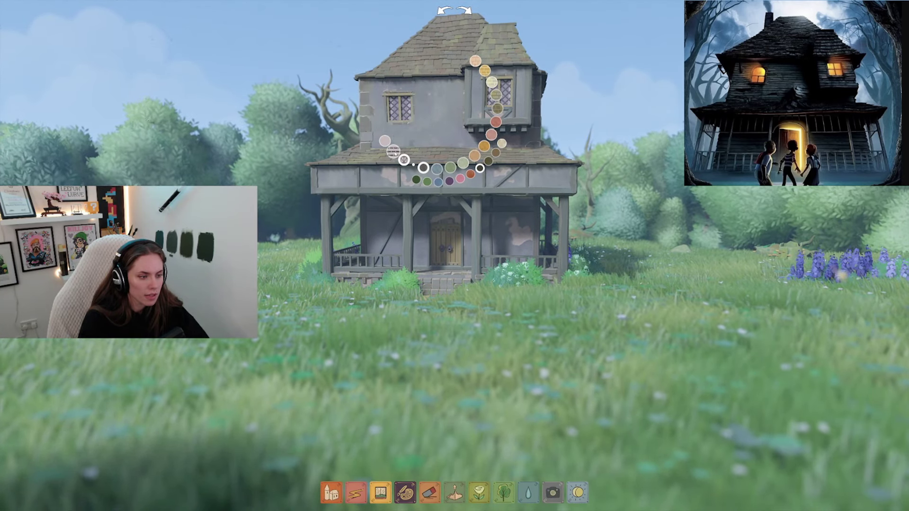
click(385, 141)
click(430, 114)
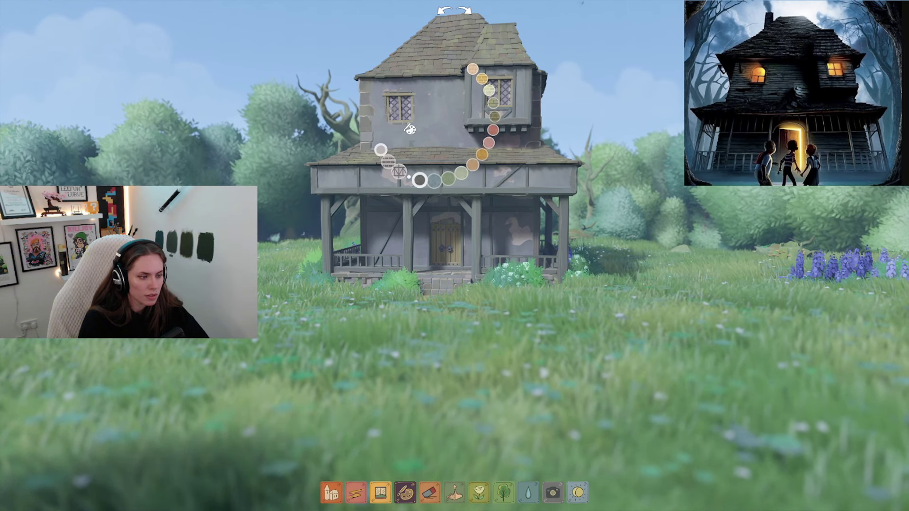
click(382, 149)
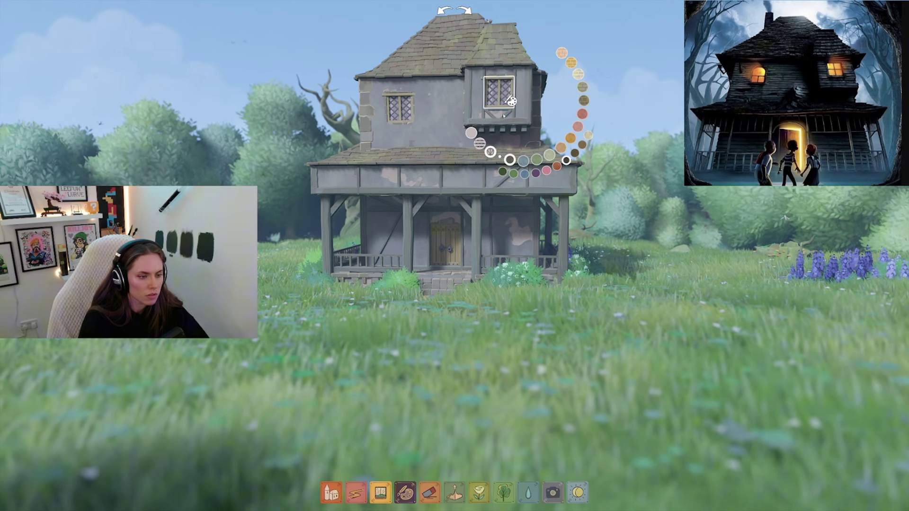
click(513, 315)
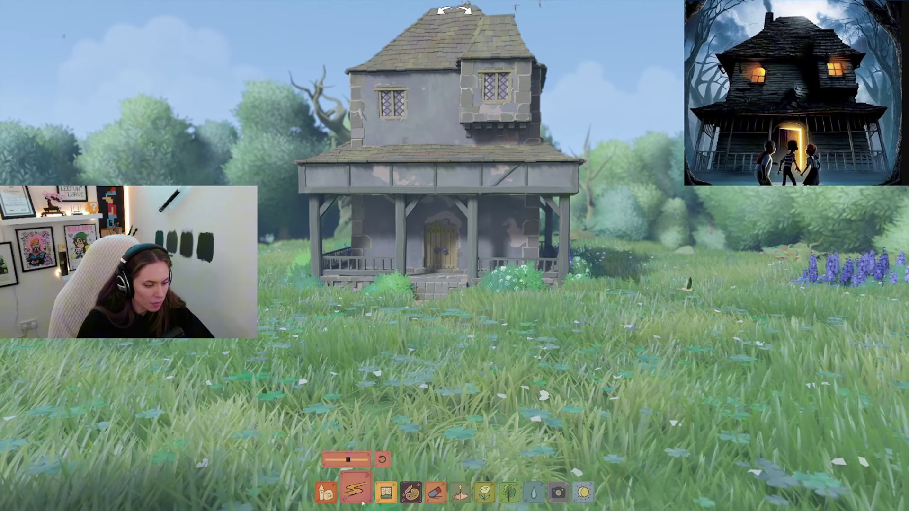
Raise a smoking chimney from the house roof
click(383, 489)
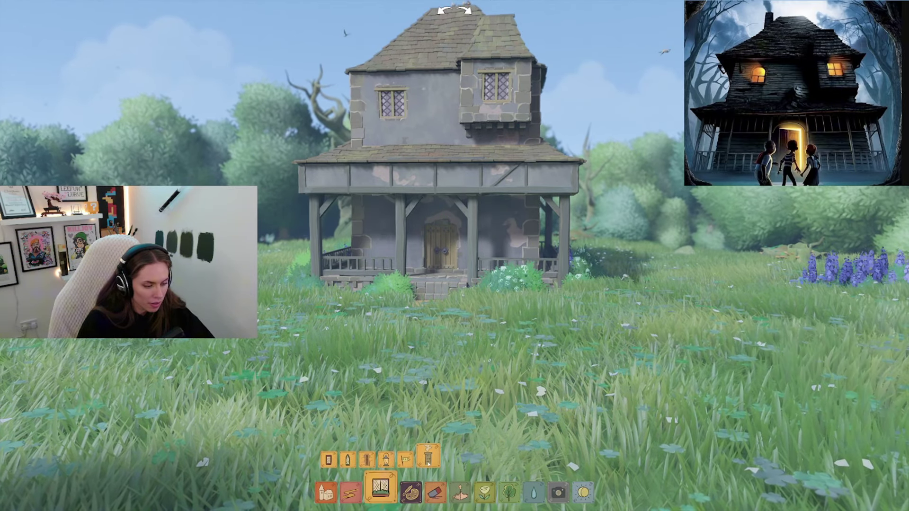
key(Escape)
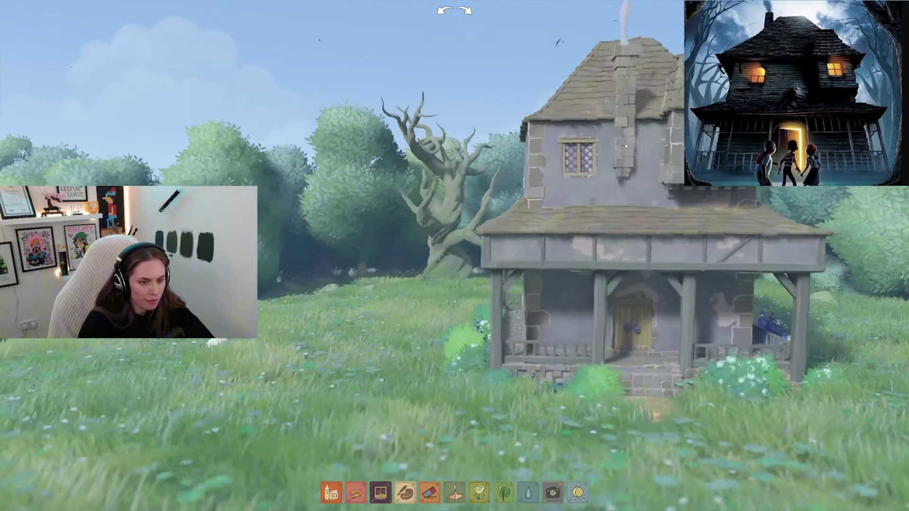
scroll(411, 189, down, 5)
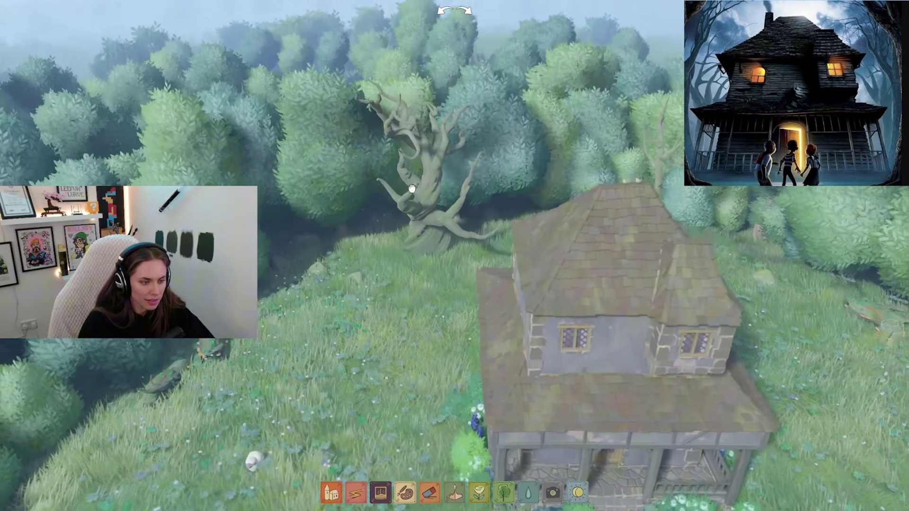
drag(549, 243, 568, 232)
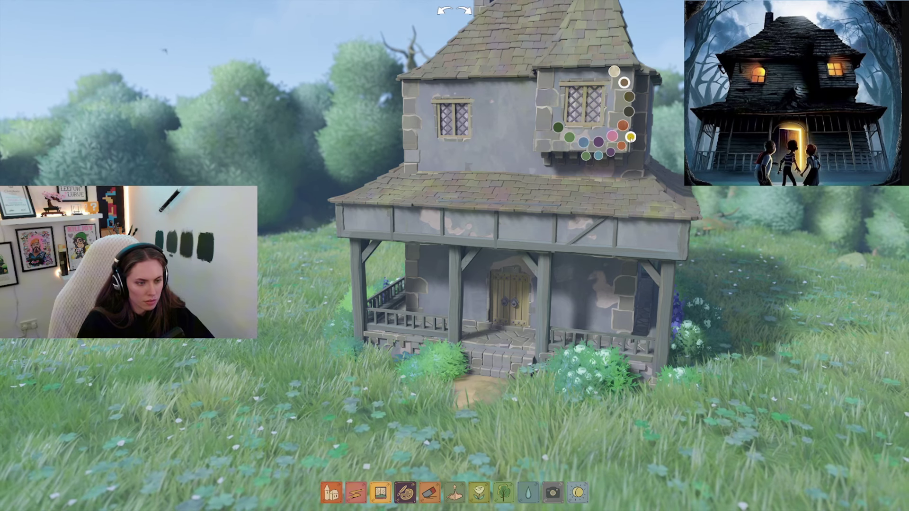
Apply the yellow swatch to the house and lower the sun toward dusk
click(630, 137)
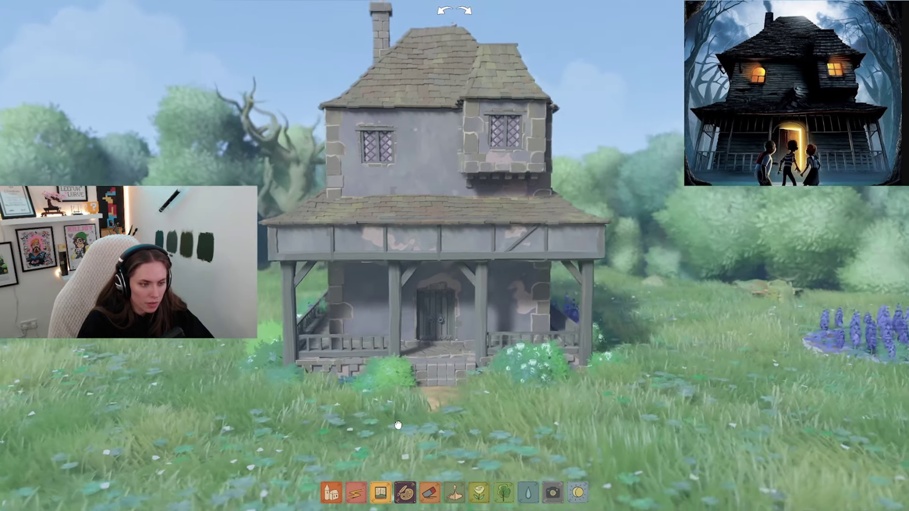
click(577, 492)
mouse_move(809, 204)
mouse_down()
mouse_move(802, 243)
mouse_move(782, 253)
mouse_up()
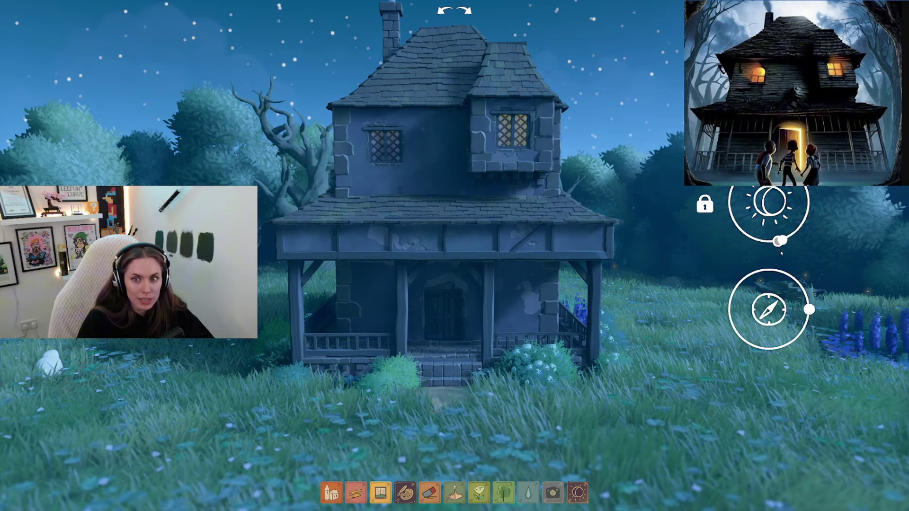
Paint a dirt path from the porch steps down across the meadow
scroll(479, 386, down, 5)
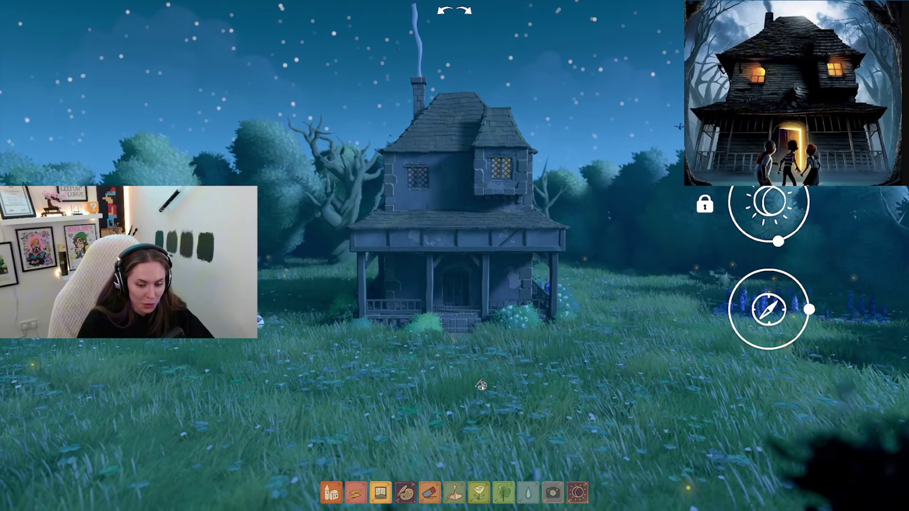
click(361, 495)
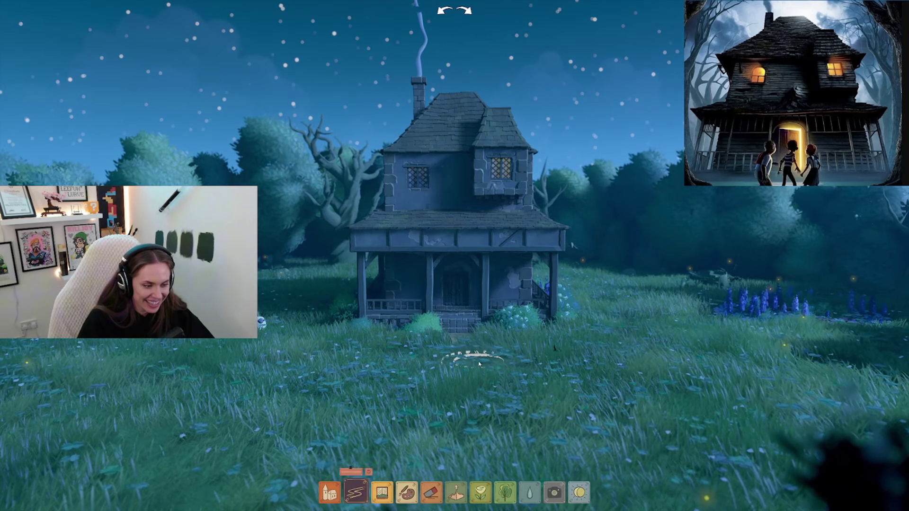
scroll(466, 351, down, 3)
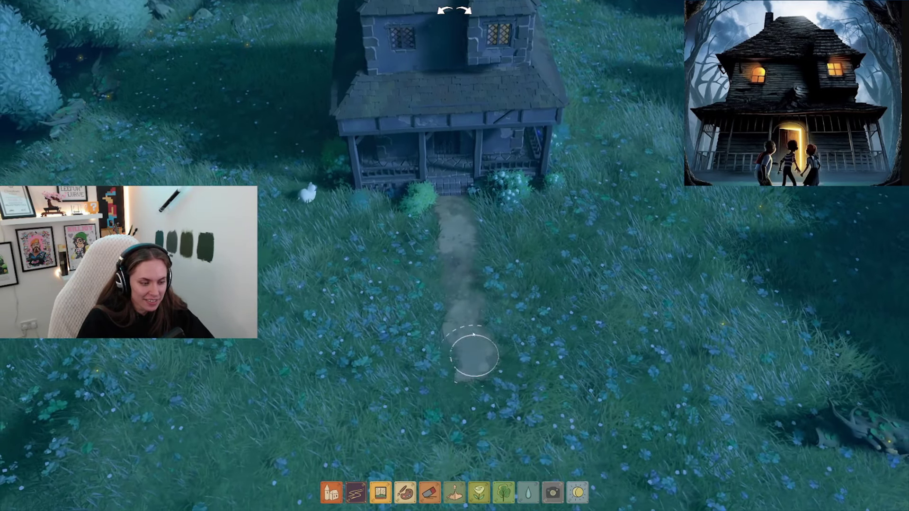
drag(458, 219, 468, 330)
scroll(469, 331, down, 3)
Plant a tree to the left of the path
click(376, 493)
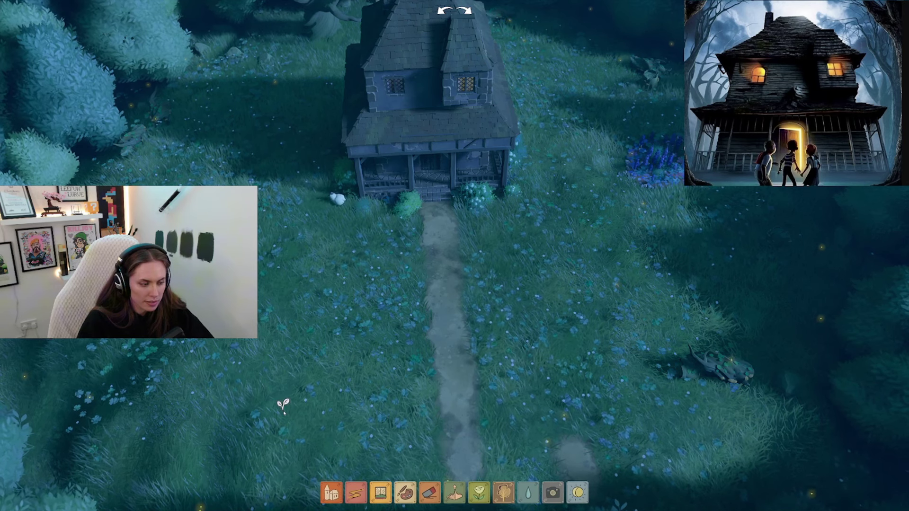
click(283, 407)
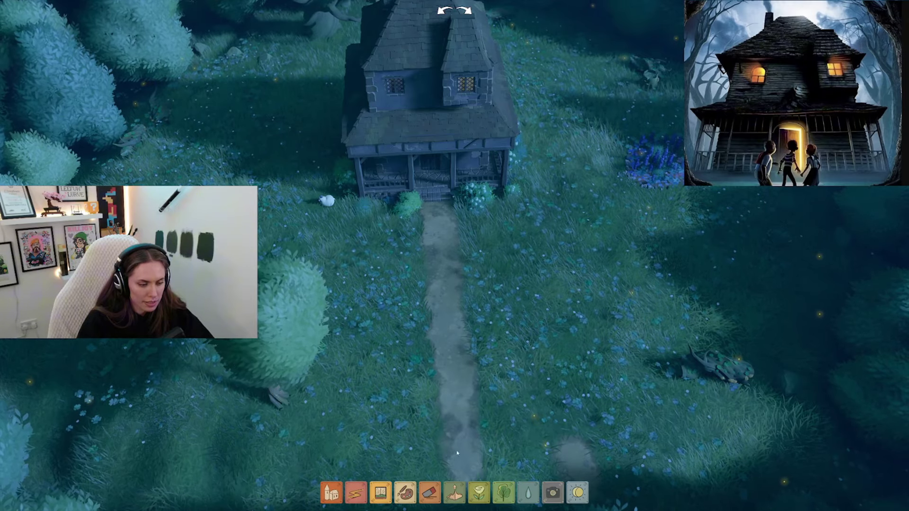
scroll(443, 382, down, 3)
key(e)
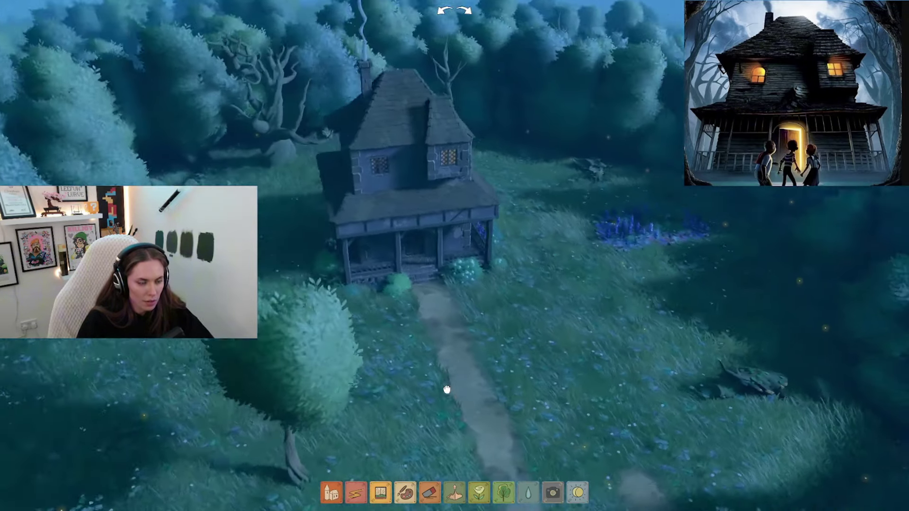
scroll(277, 246, up, 5)
scroll(467, 448, down, 5)
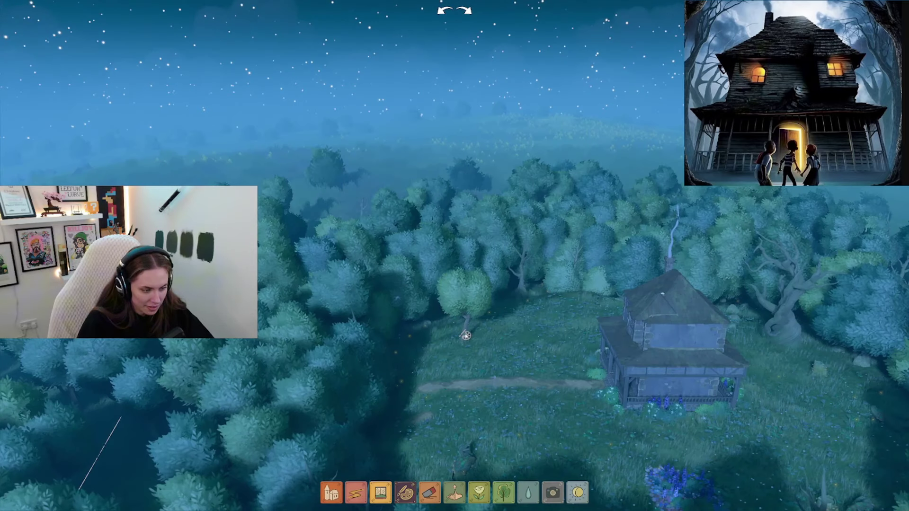
scroll(411, 317, up, 5)
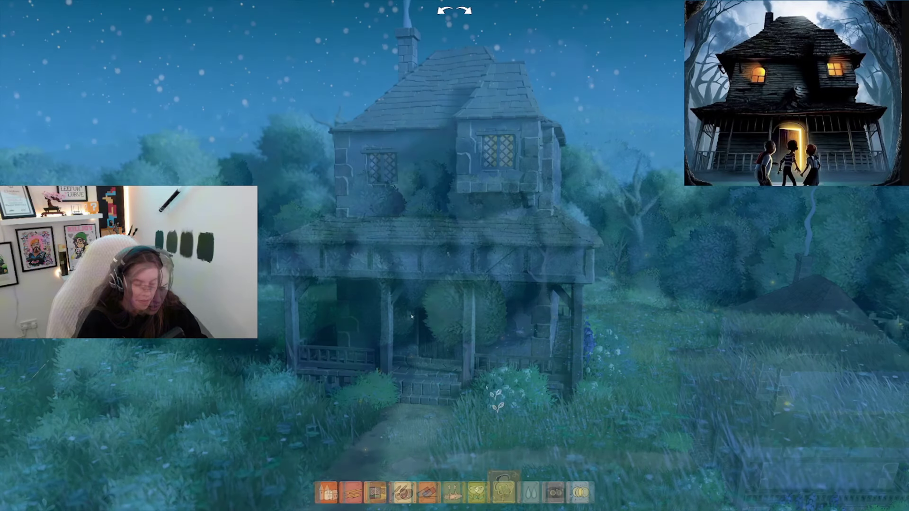
Hang lit lanterns on the porch beam on both sides of the front door
click(411, 317)
mouse_move(410, 303)
mouse_down()
mouse_move(438, 301)
mouse_move(438, 268)
mouse_move(441, 292)
mouse_up()
key(q)
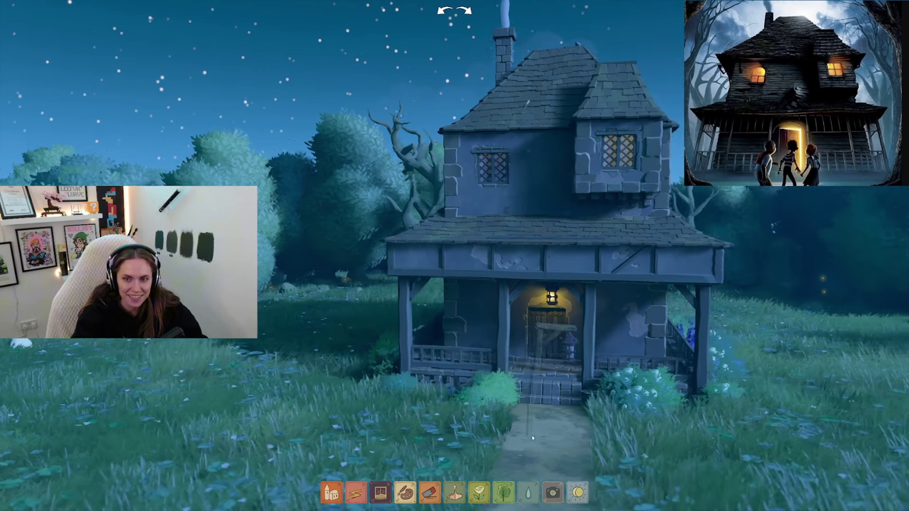
key(e)
scroll(504, 265, up, 3)
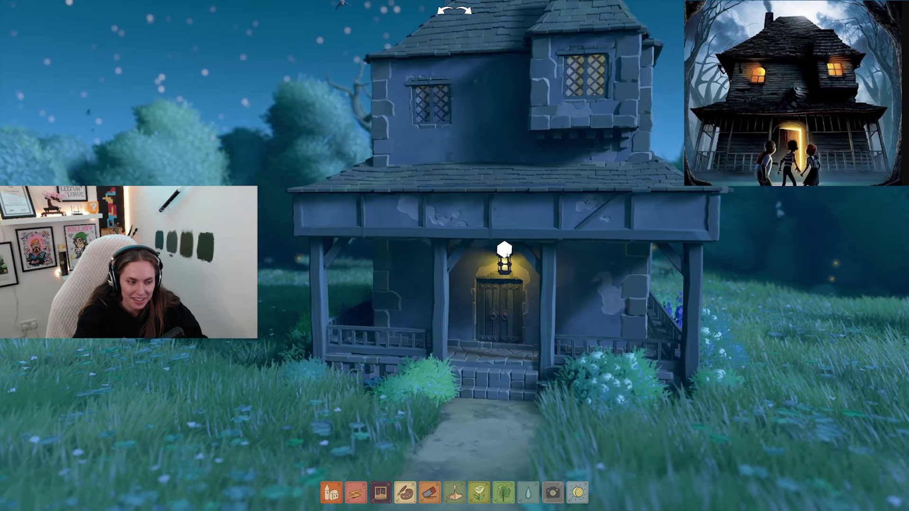
mouse_move(505, 255)
mouse_down()
mouse_move(525, 282)
mouse_move(512, 199)
mouse_move(513, 225)
mouse_up()
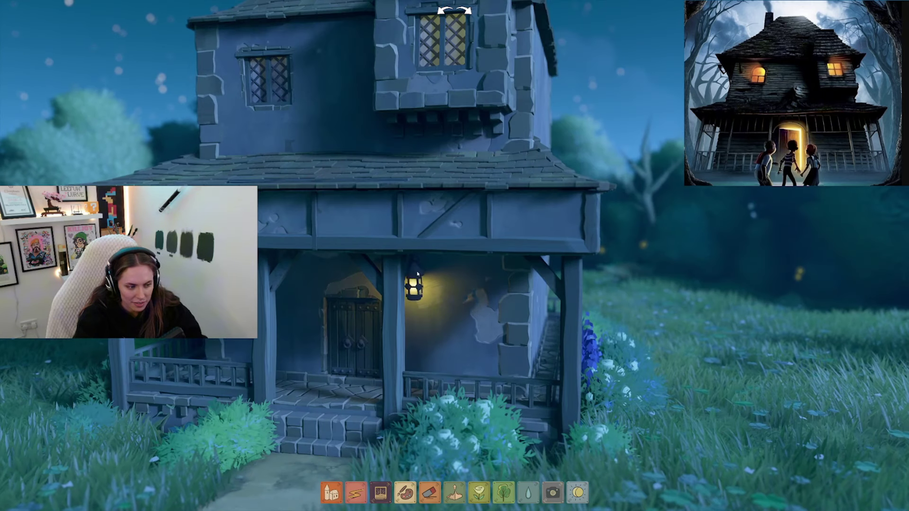
drag(417, 268, 415, 259)
scroll(473, 307, down, 8)
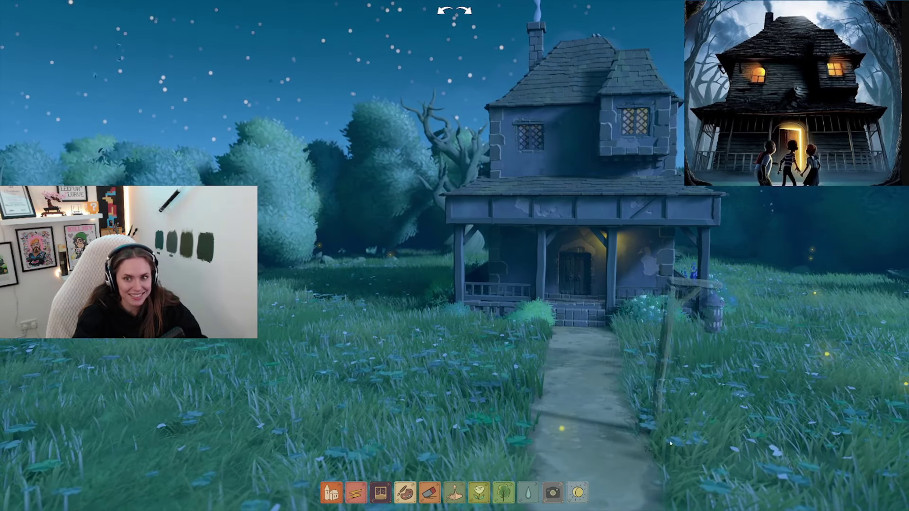
Stand a lamppost with a hanging lantern in the grass beside the path
drag(650, 497, 349, 510)
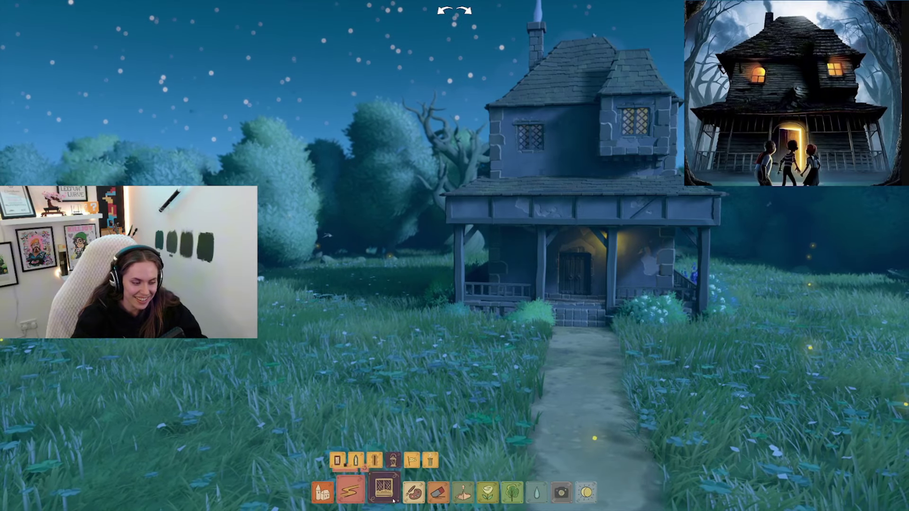
scroll(371, 190, up, 5)
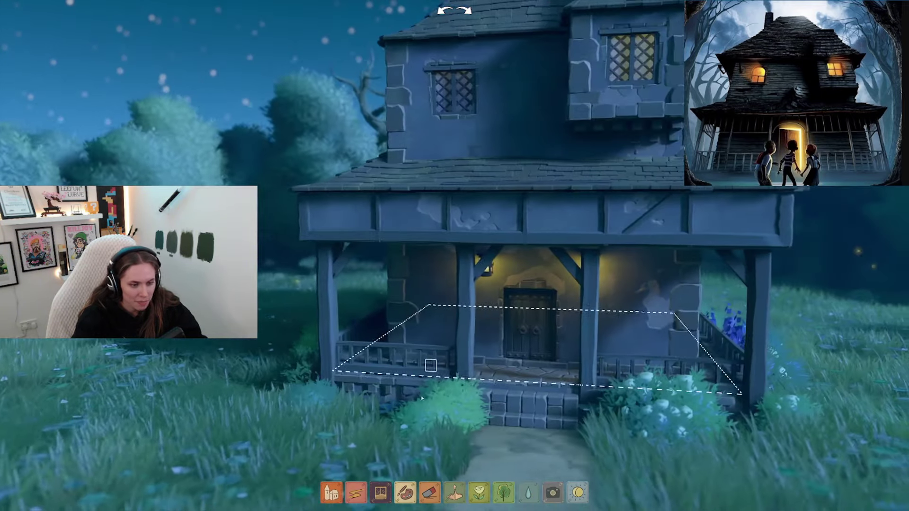
scroll(422, 398, down, 5)
key(d)
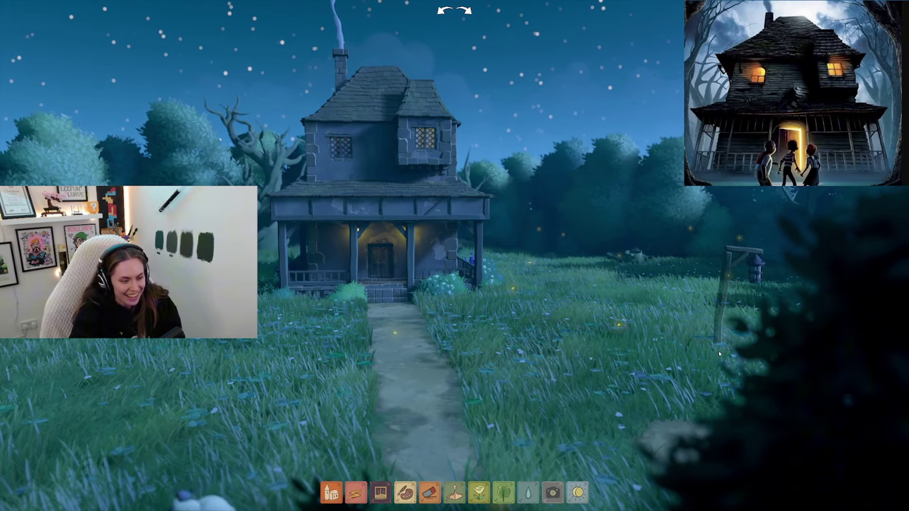
Frame the house right of centre and enter photo mode at grass level
key(a)
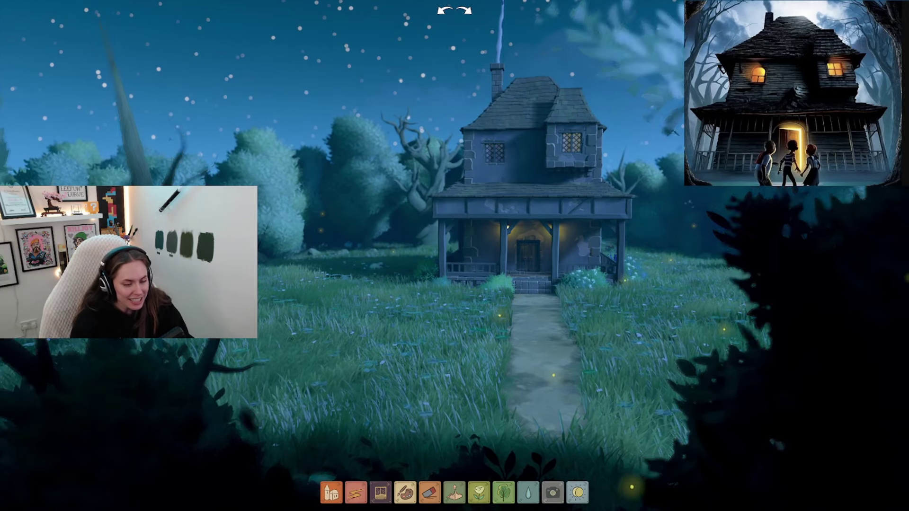
key(p)
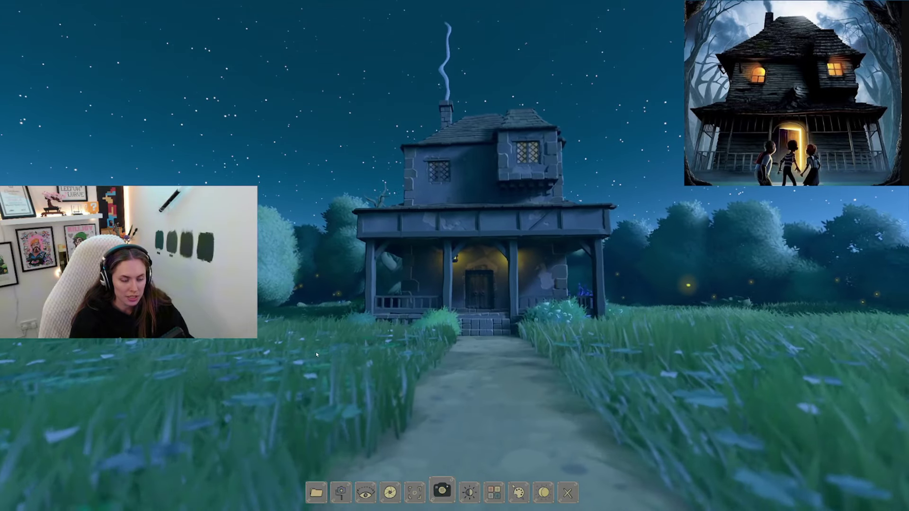
Fly the photo camera up the path and across the porch to the lantern-lit front door
key(w)
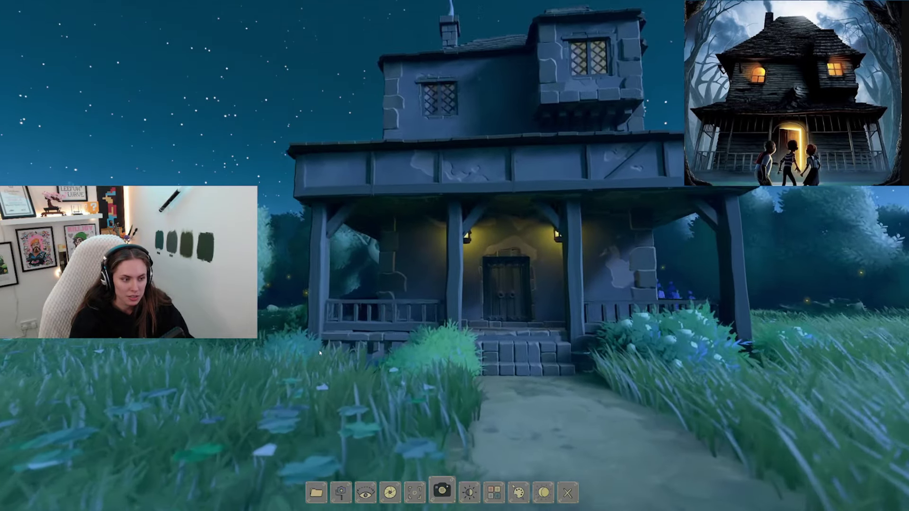
key(w)
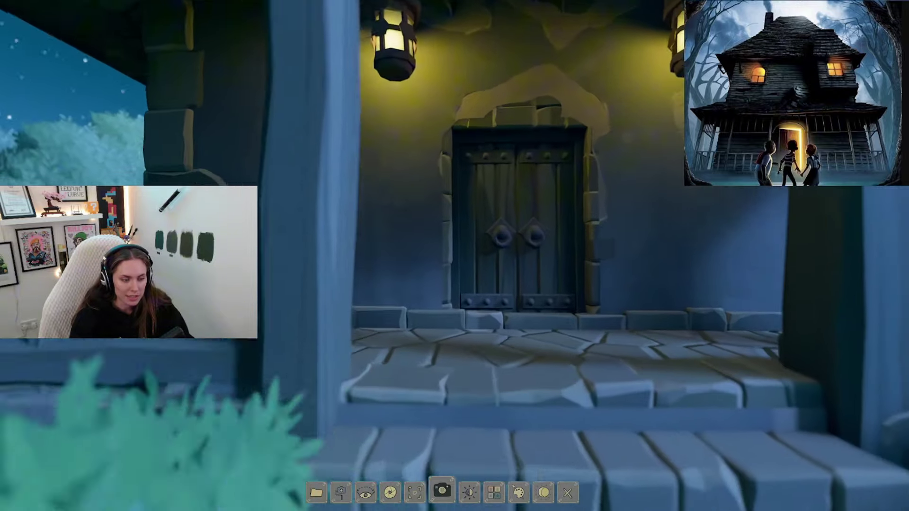
key(w)
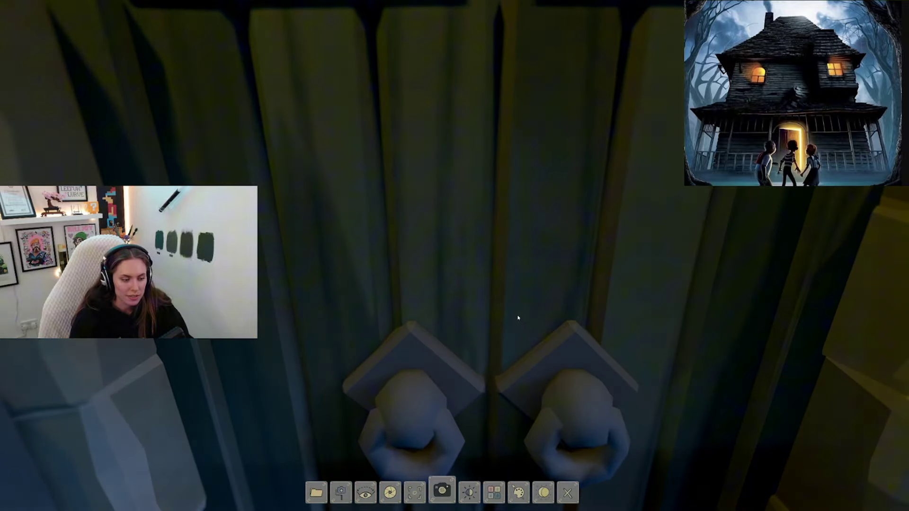